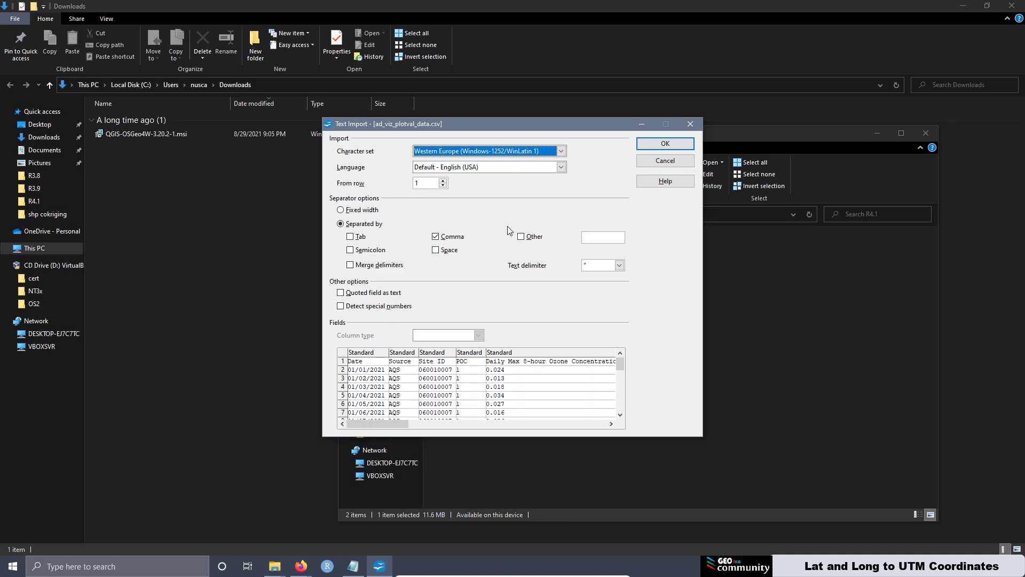
# Import ad_viz_plotval_data.csv as comma-separated text with the Western Europe (Windows-1252) character set
pyautogui.click(665, 143)
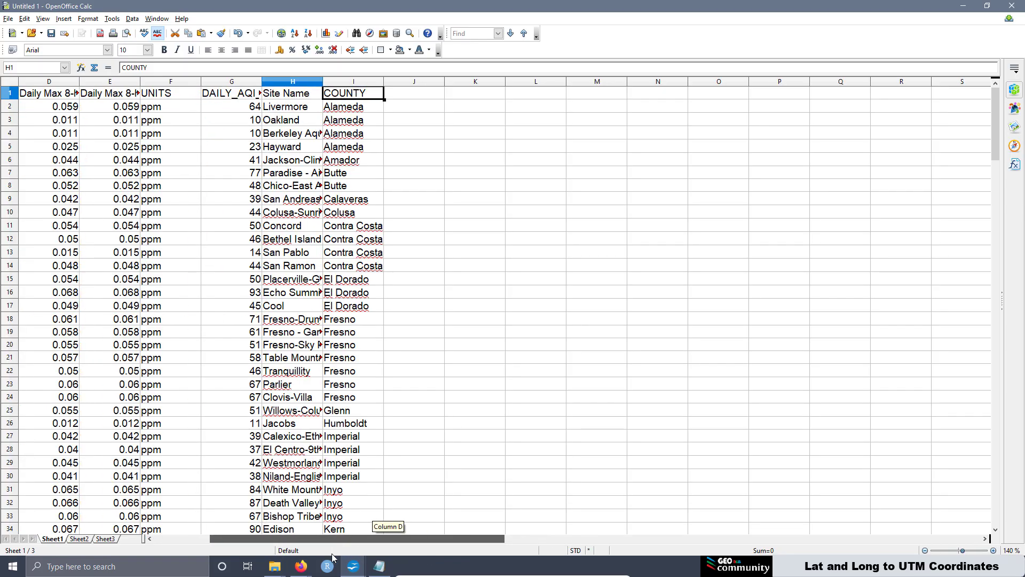
# Save the reduced ozone station sheet as Data.csv in Text CSV format, keeping the current format and default export options
pyautogui.click(8, 20)
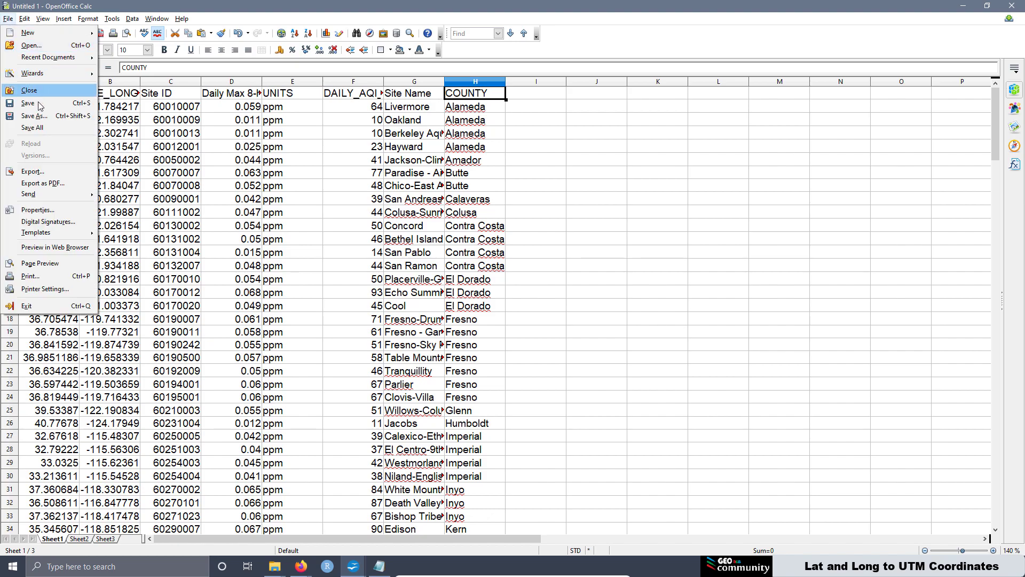
pyautogui.click(49, 118)
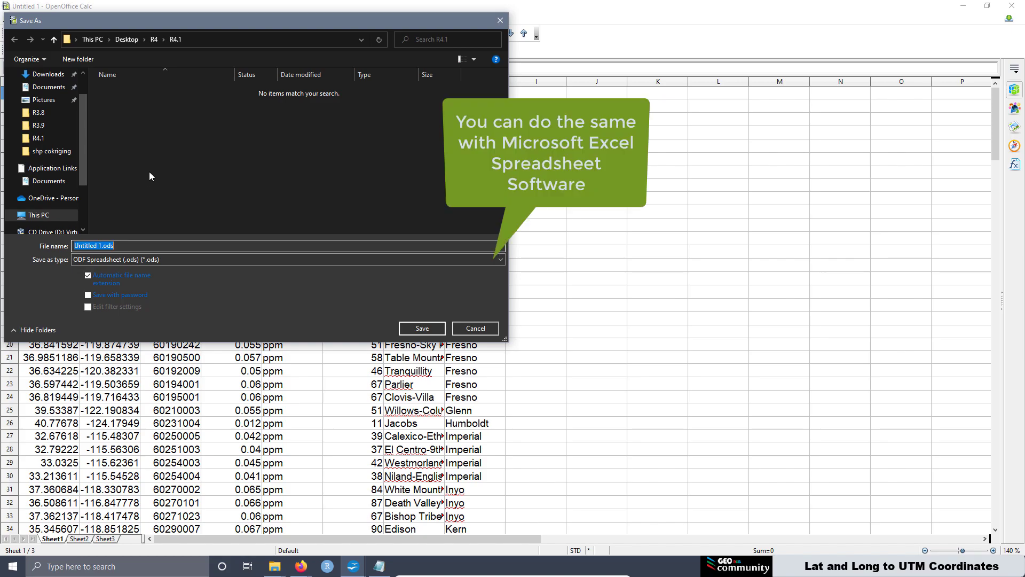
pyautogui.click(182, 260)
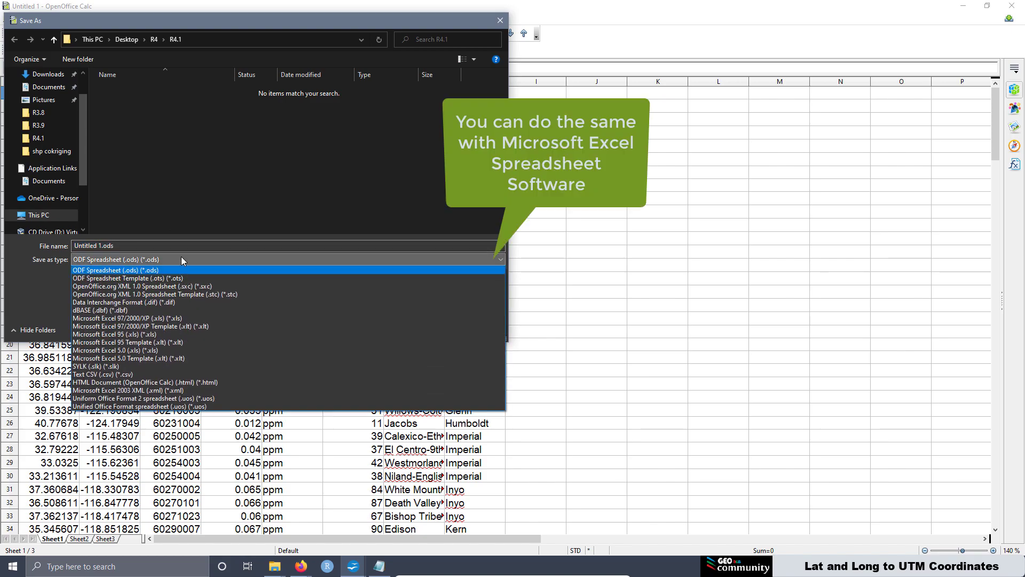
pyautogui.click(95, 374)
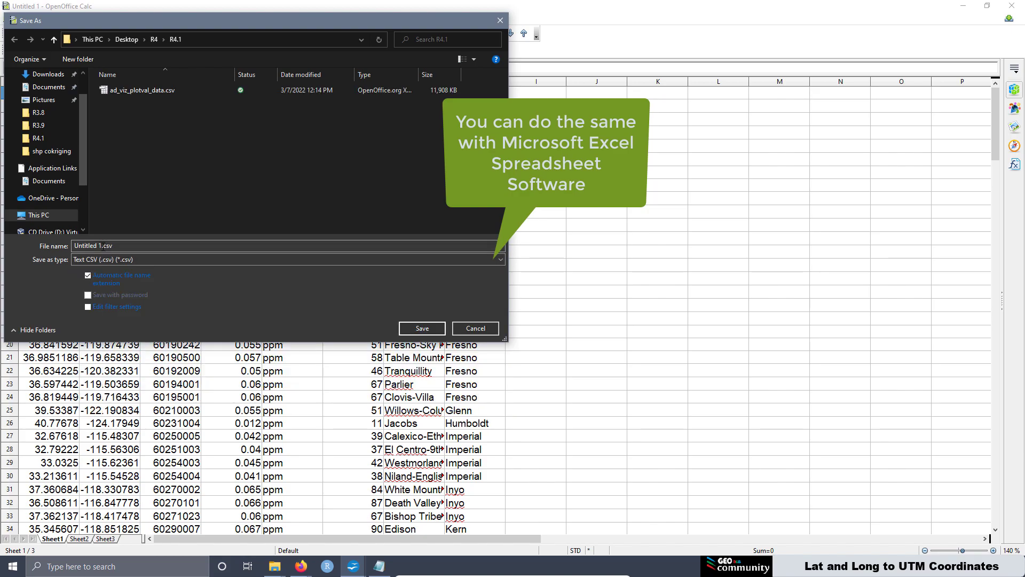
pyautogui.click(96, 246)
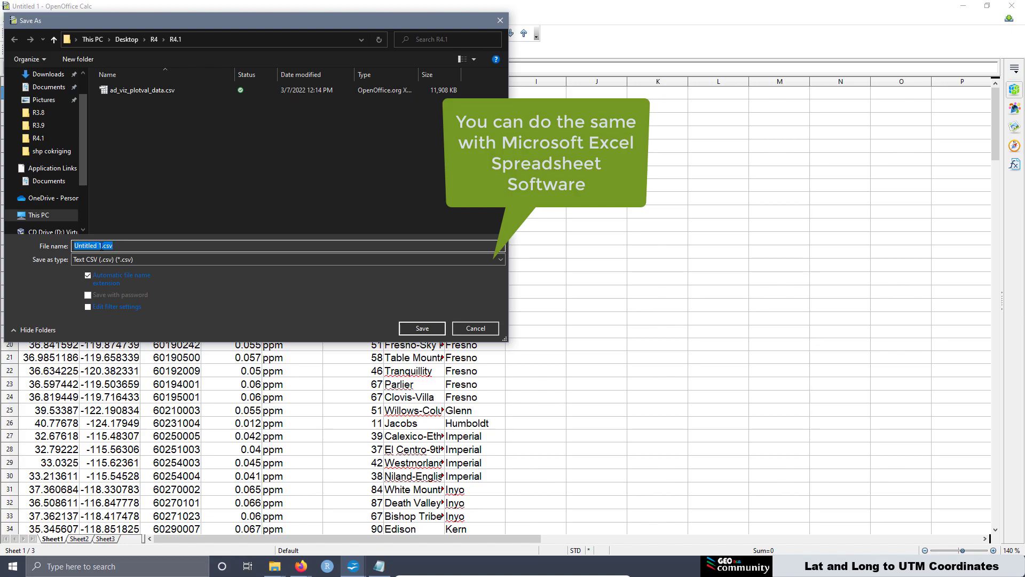
pyautogui.moveTo(102, 246); pyautogui.dragTo(73, 246)
pyautogui.write('Data')
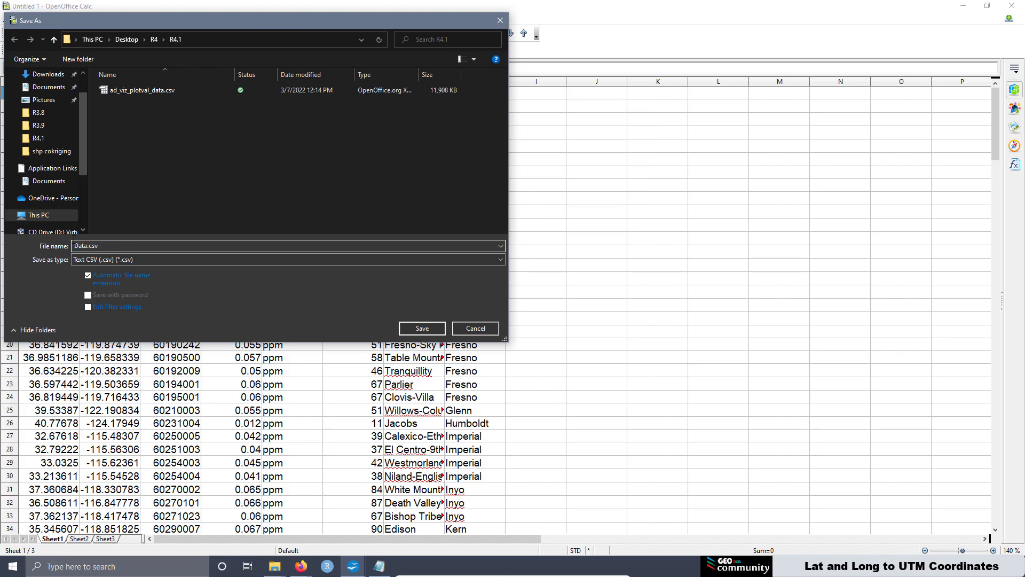
pyautogui.click(434, 331)
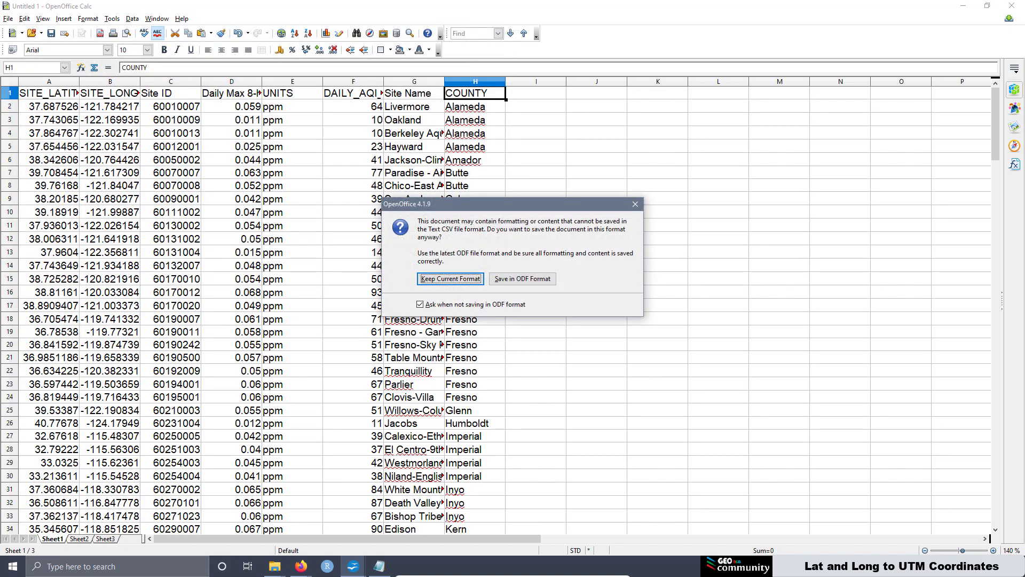
pyautogui.click(466, 279)
pyautogui.click(628, 264)
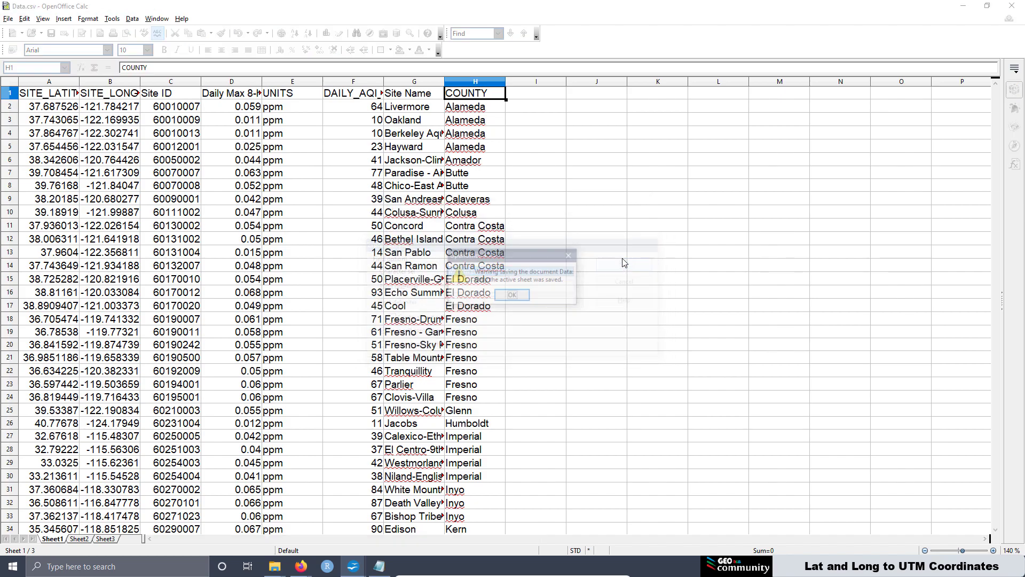
pyautogui.click(526, 295)
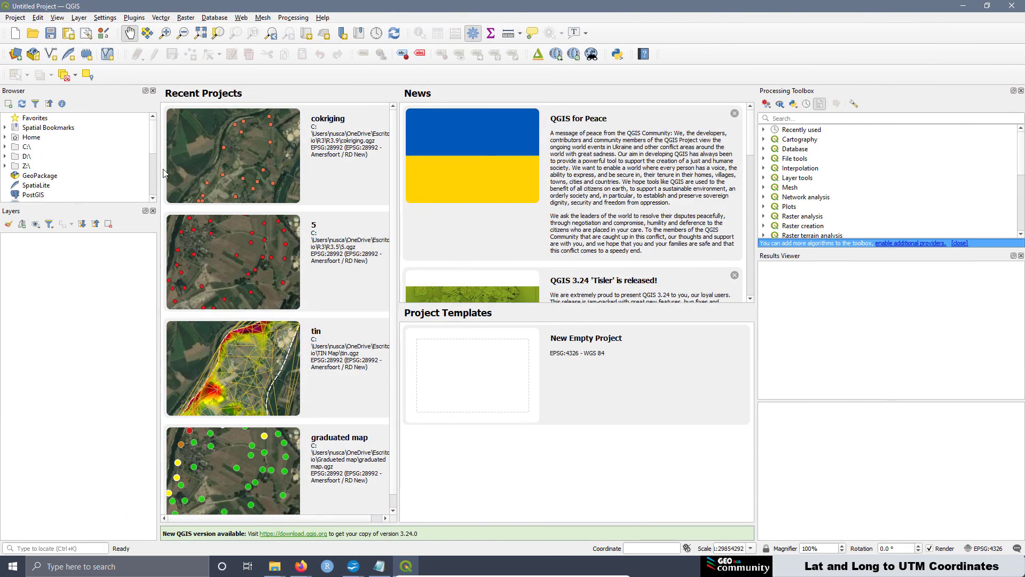
# In QGIS, choose Data.csv from the R4.1 folder as the source for a new delimited text layer
pyautogui.click(16, 54)
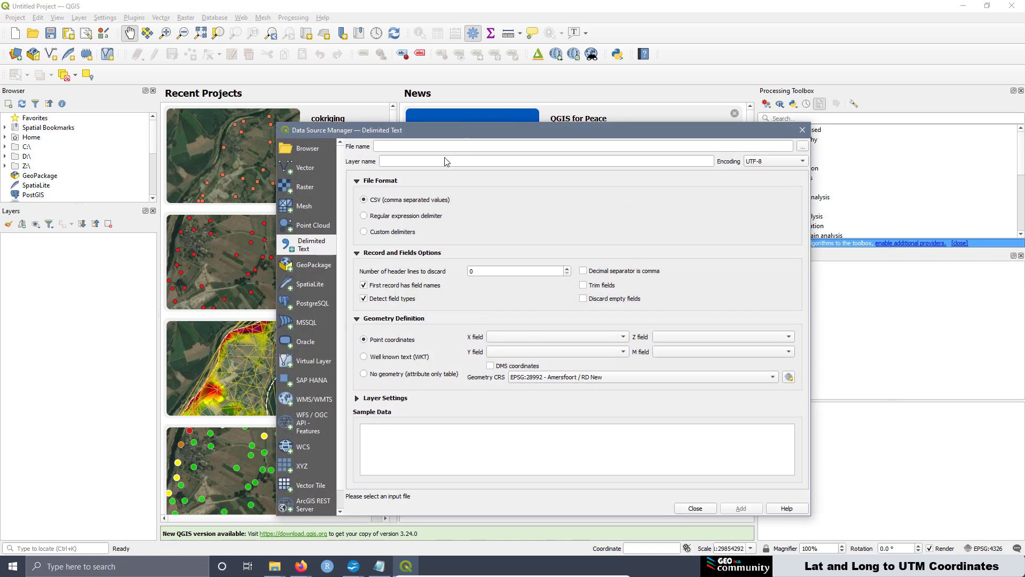
pyautogui.click(803, 147)
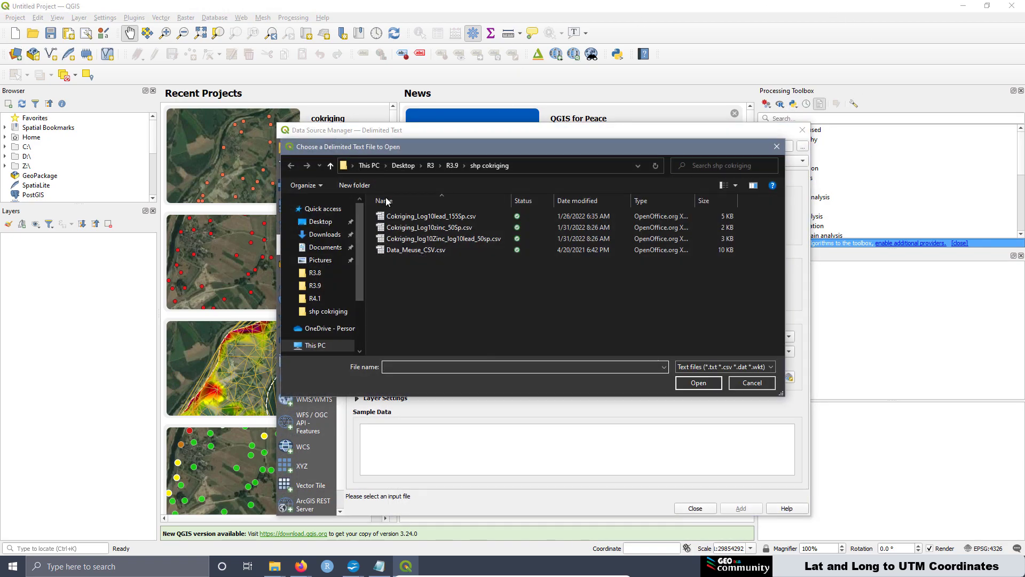
pyautogui.click(315, 298)
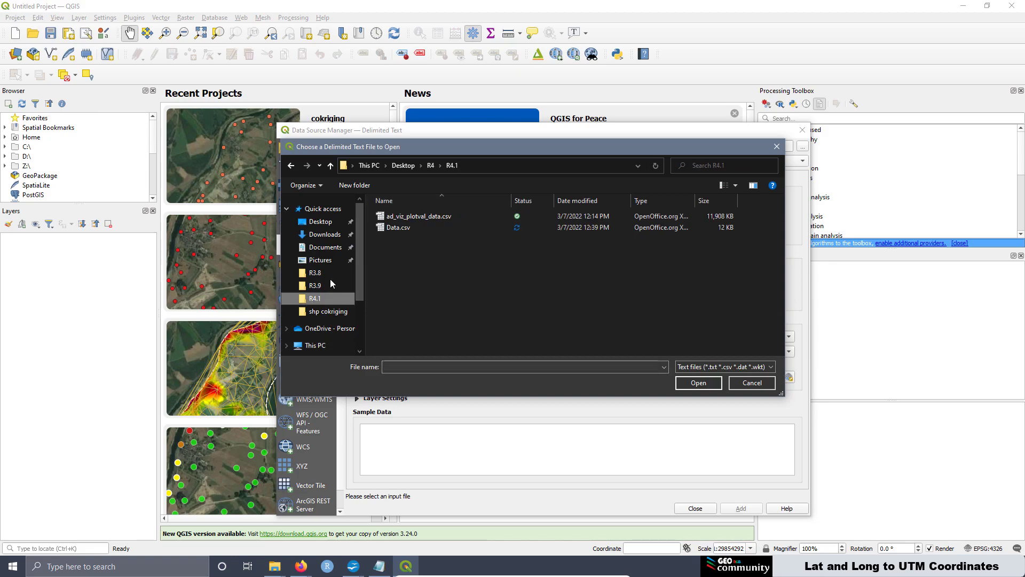
pyautogui.click(393, 229)
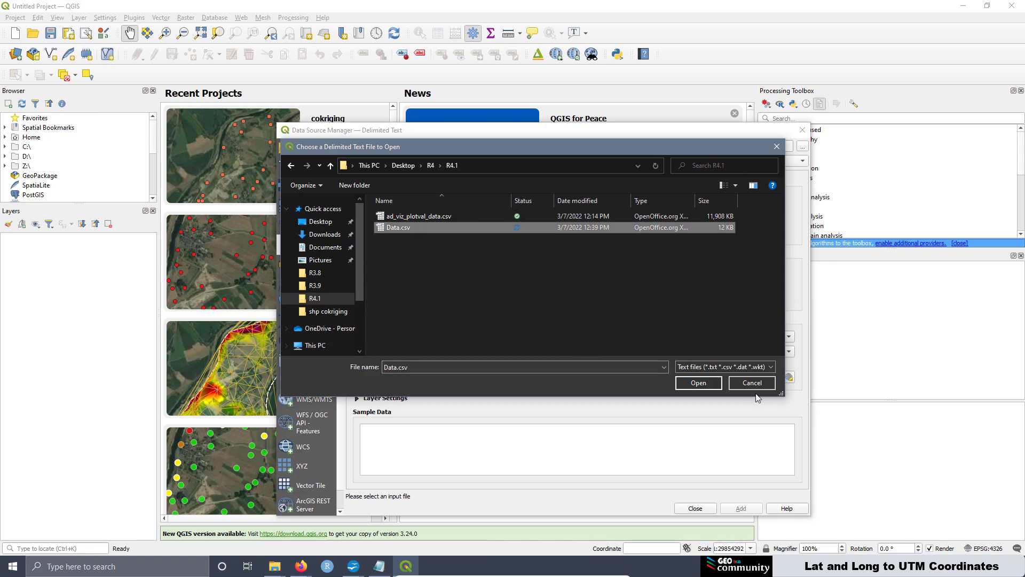
pyautogui.click(704, 383)
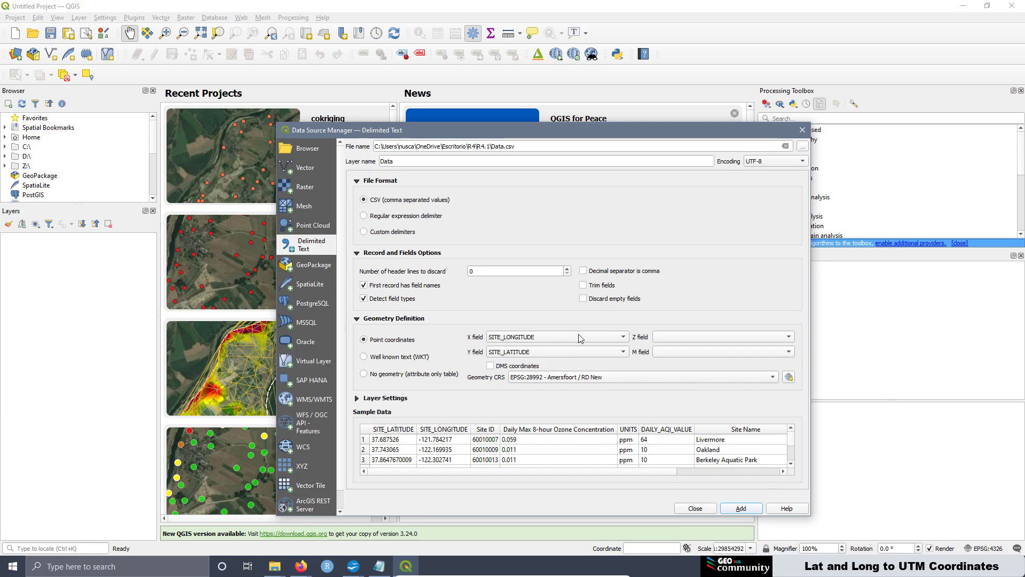
# Set the layer's geometry CRS to EPSG:4326 - WGS 84 and add the points to the map
pyautogui.click(789, 377)
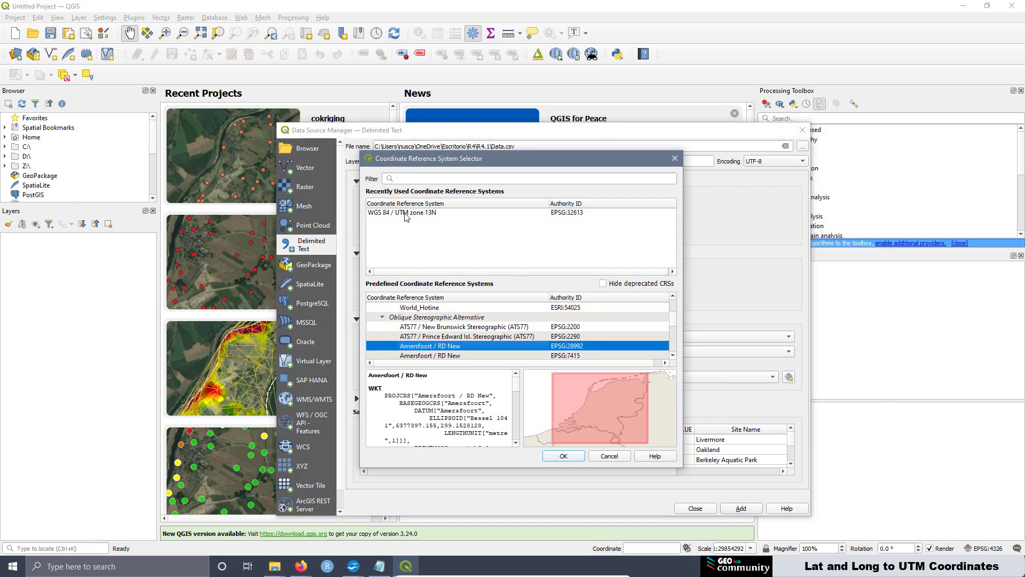
pyautogui.click(398, 179)
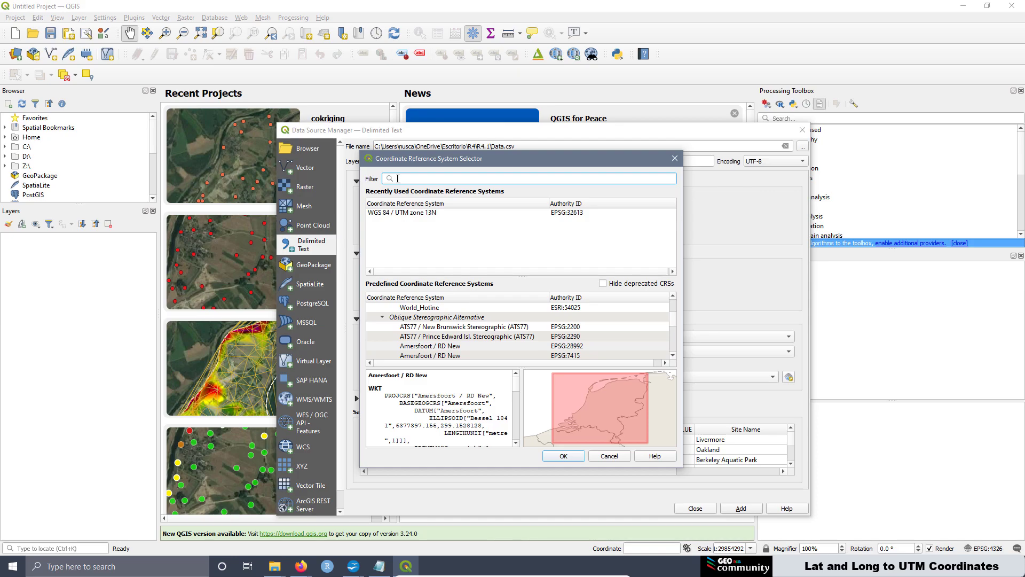
pyautogui.write('43')
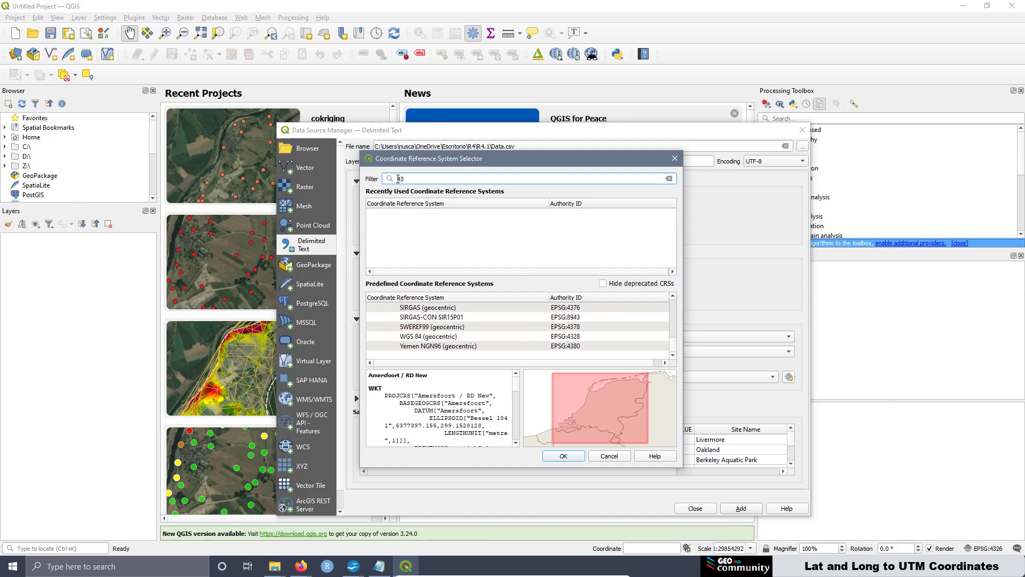
pyautogui.write('26')
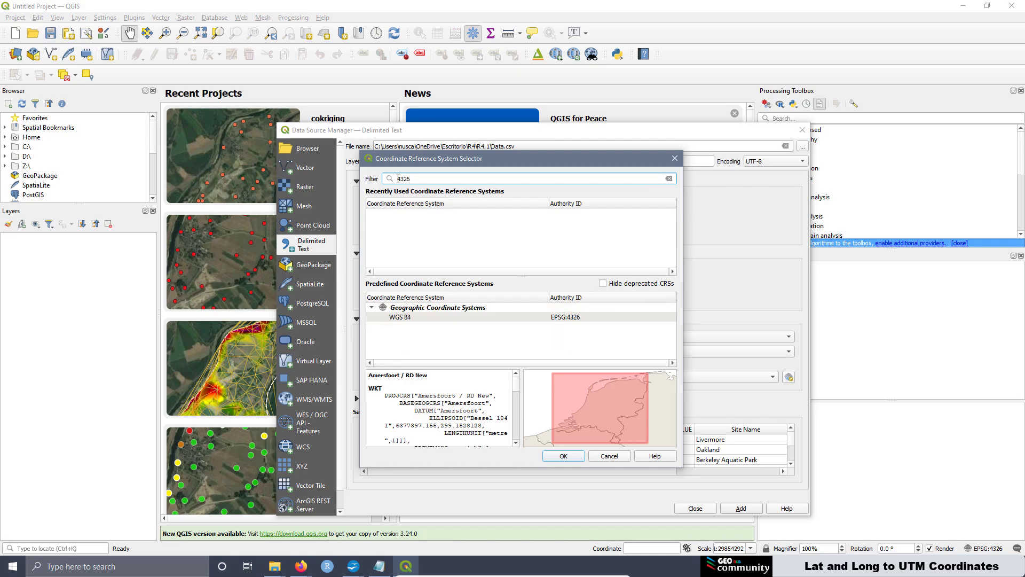
pyautogui.click(584, 321)
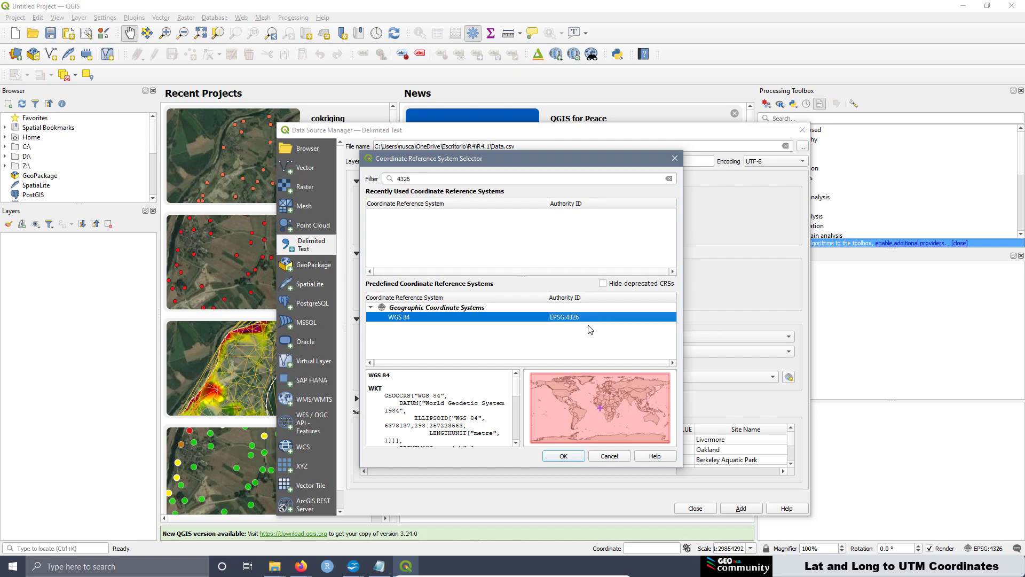
pyautogui.click(562, 457)
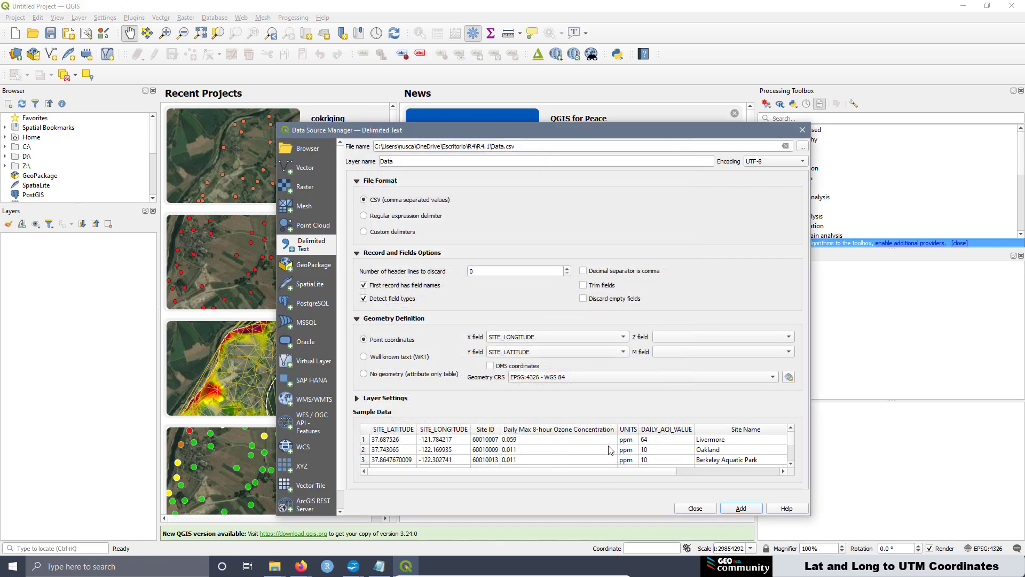
pyautogui.click(751, 513)
pyautogui.click(696, 508)
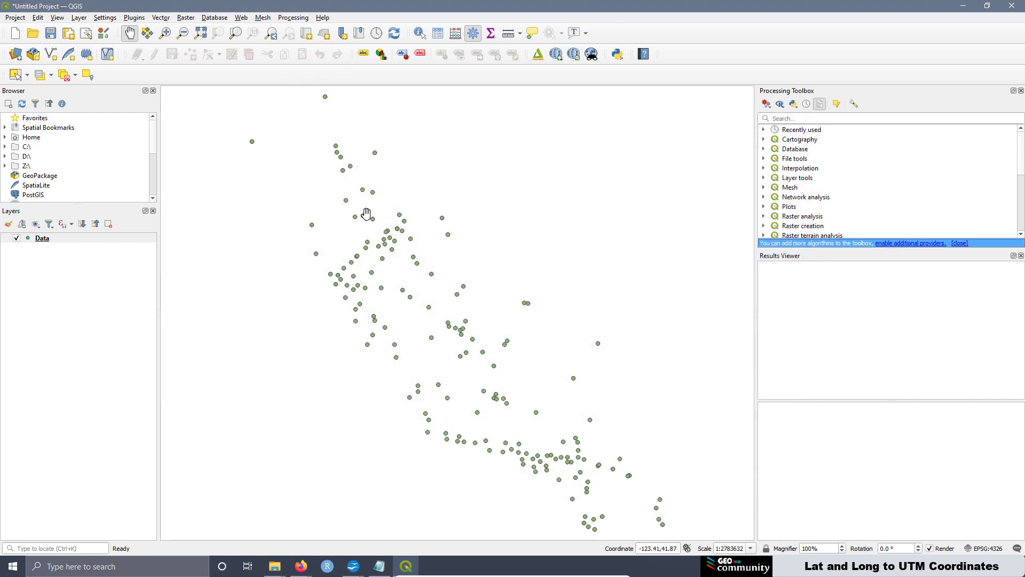
# Add the Google Hybrid basemap from QuickMapServices to the project
pyautogui.click(242, 19)
pyautogui.moveTo(267, 53)
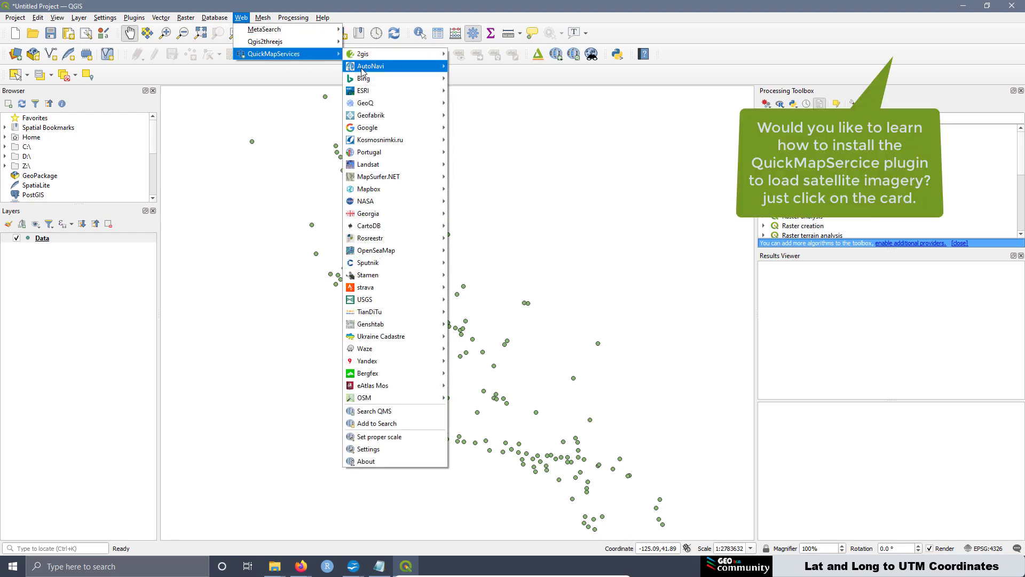
pyautogui.moveTo(381, 129)
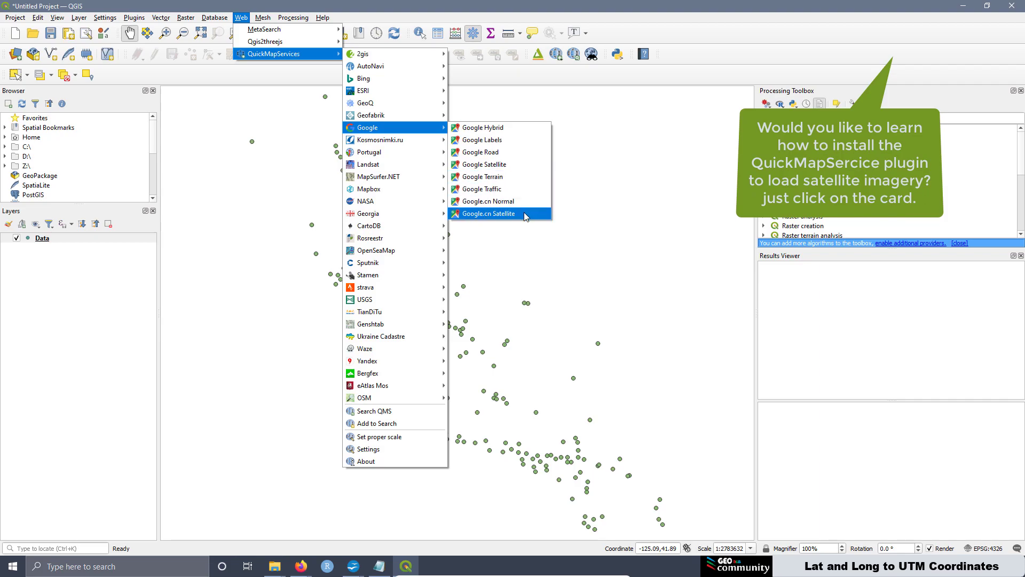
pyautogui.click(474, 127)
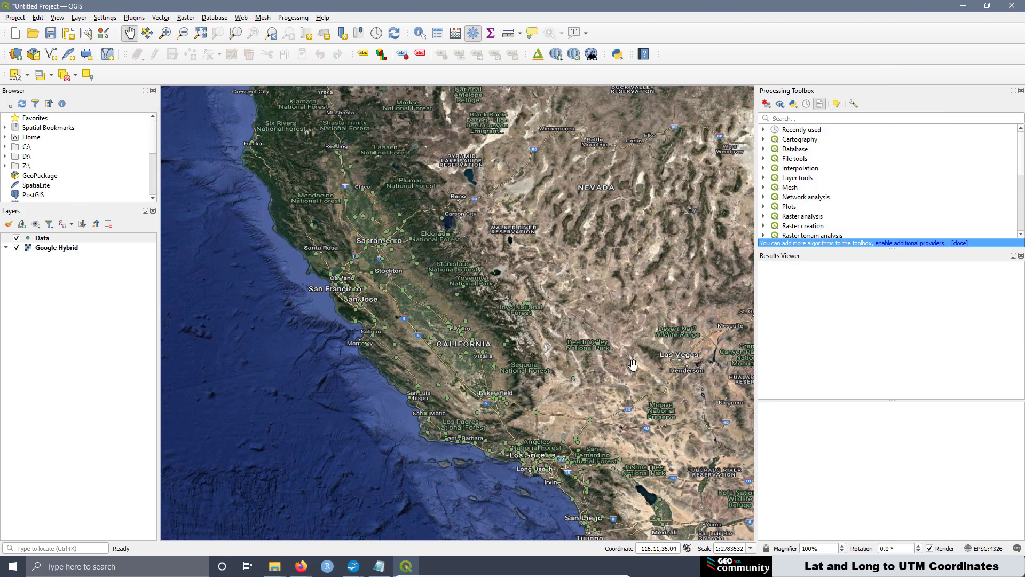
# Examine how the Data points are distributed over California against the satellite basemap
pyautogui.scroll(-1, 529, 410)
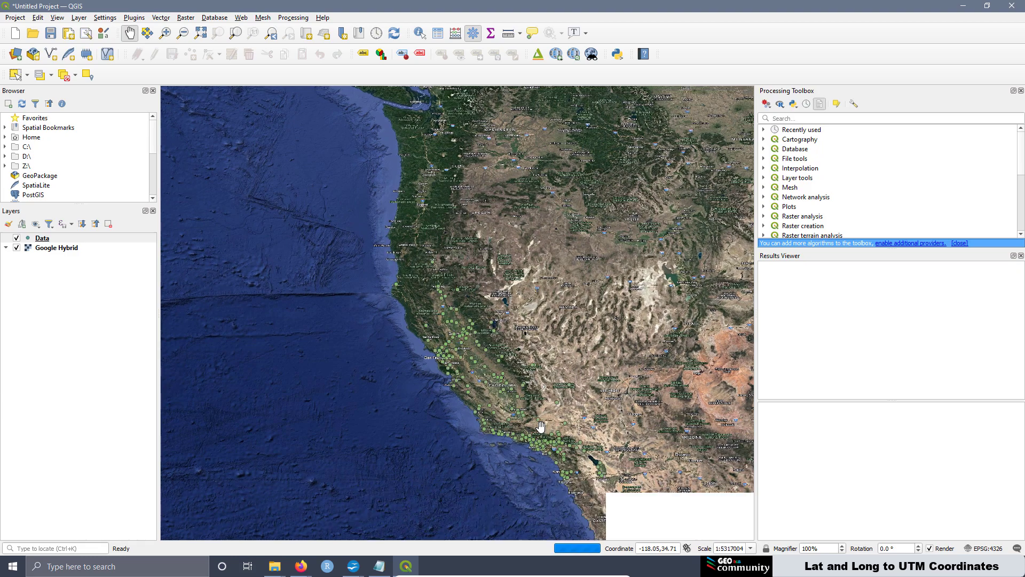
pyautogui.scroll(1, 455, 347)
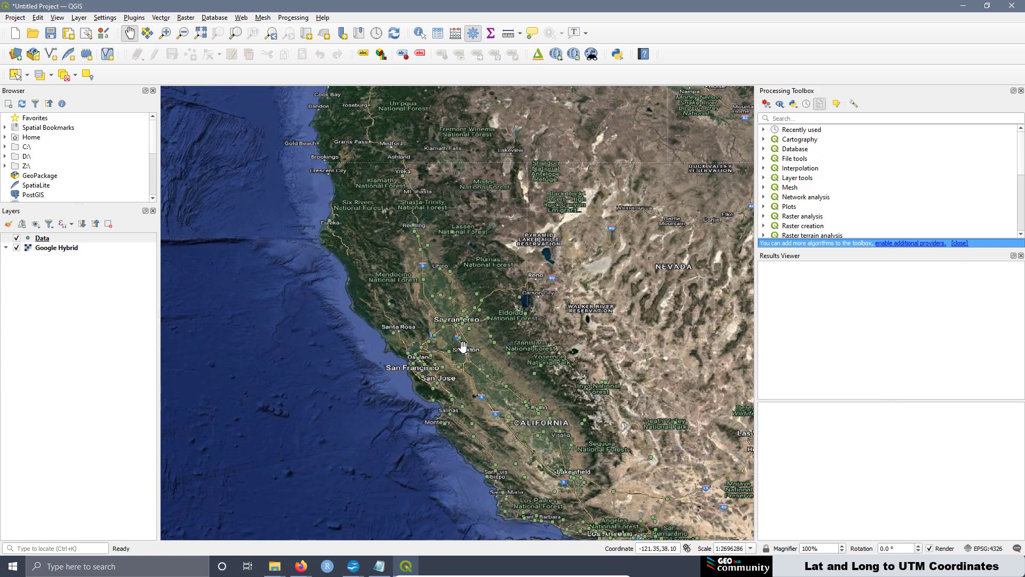
pyautogui.moveTo(572, 432); pyautogui.dragTo(548, 327)
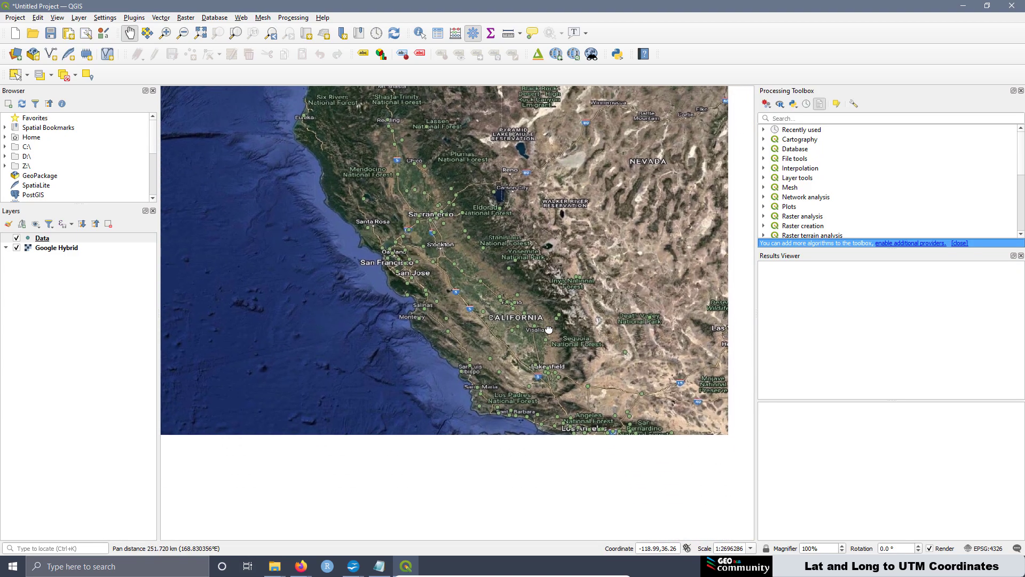
pyautogui.scroll(1, 674, 433)
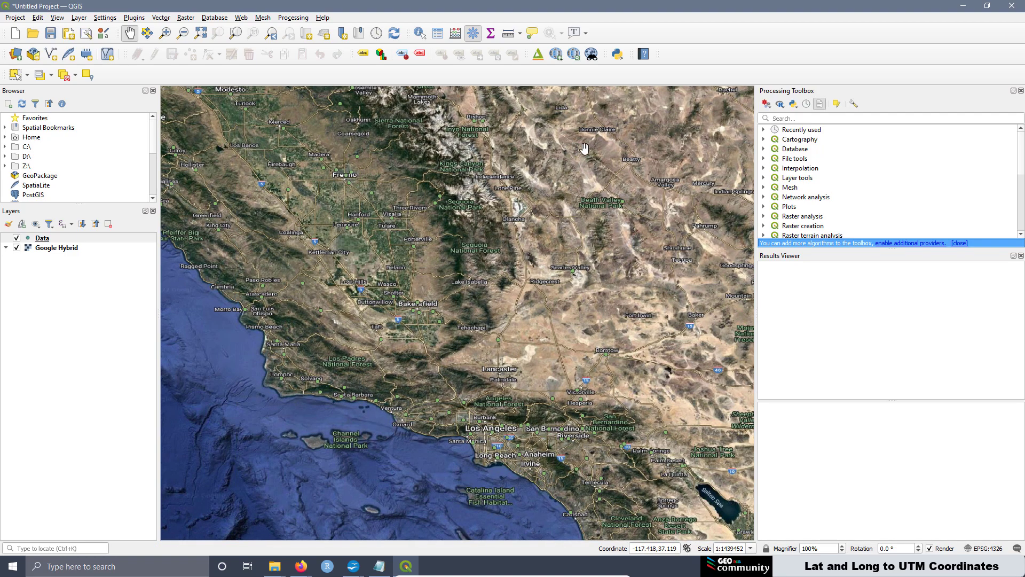
pyautogui.moveTo(643, 338); pyautogui.dragTo(504, 285)
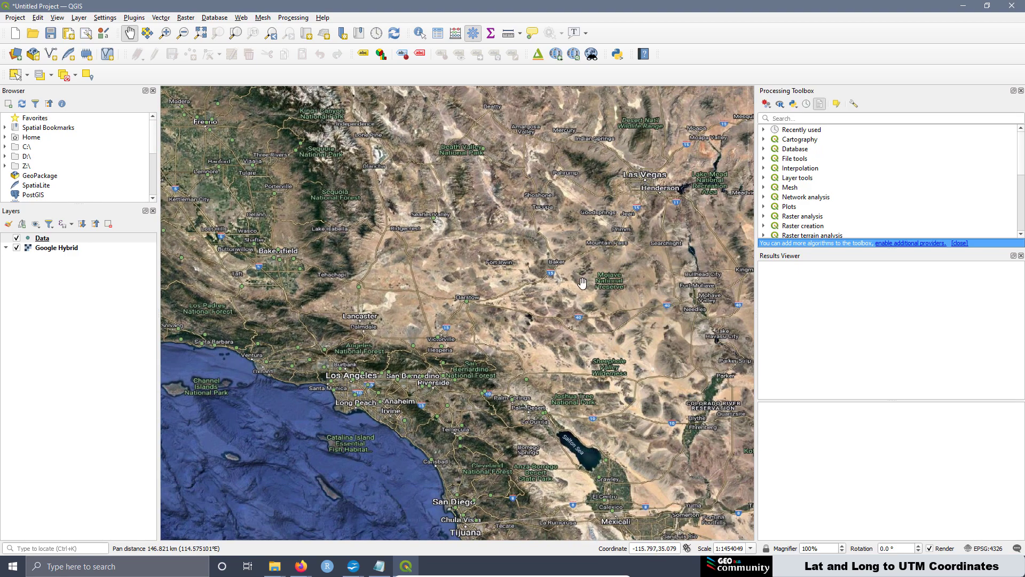
pyautogui.scroll(-1, 550, 243)
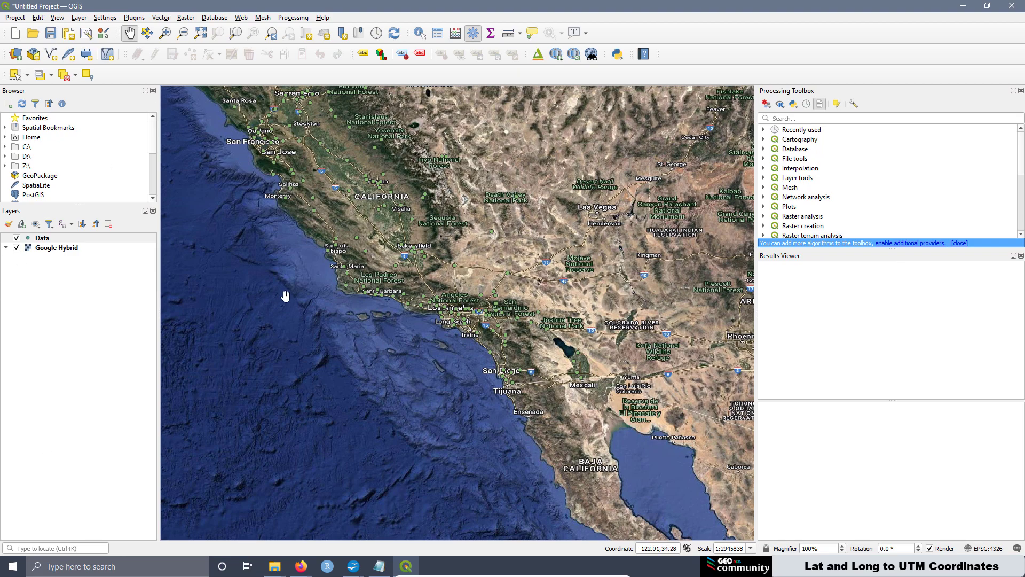
# Start exporting the Data layer's features with Comma Separated Value [CSV] as the output format
pyautogui.click(46, 243)
pyautogui.rightClick(46, 243)
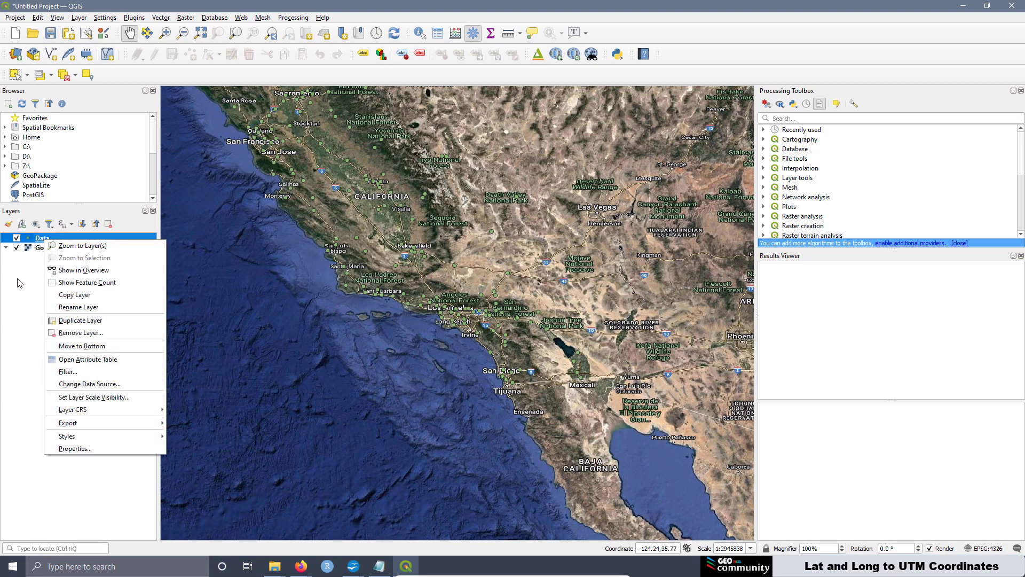
pyautogui.moveTo(118, 427)
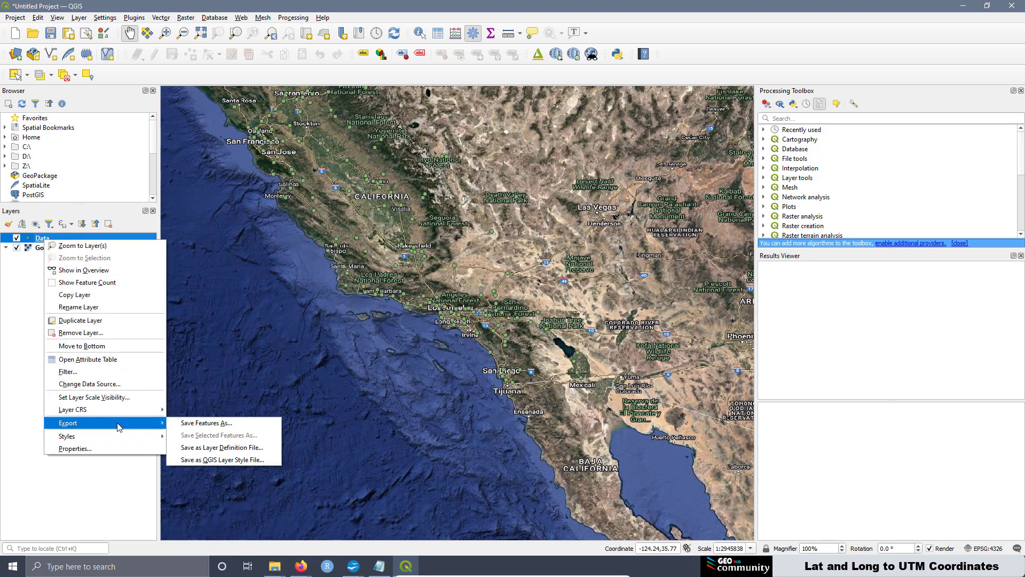
pyautogui.click(218, 424)
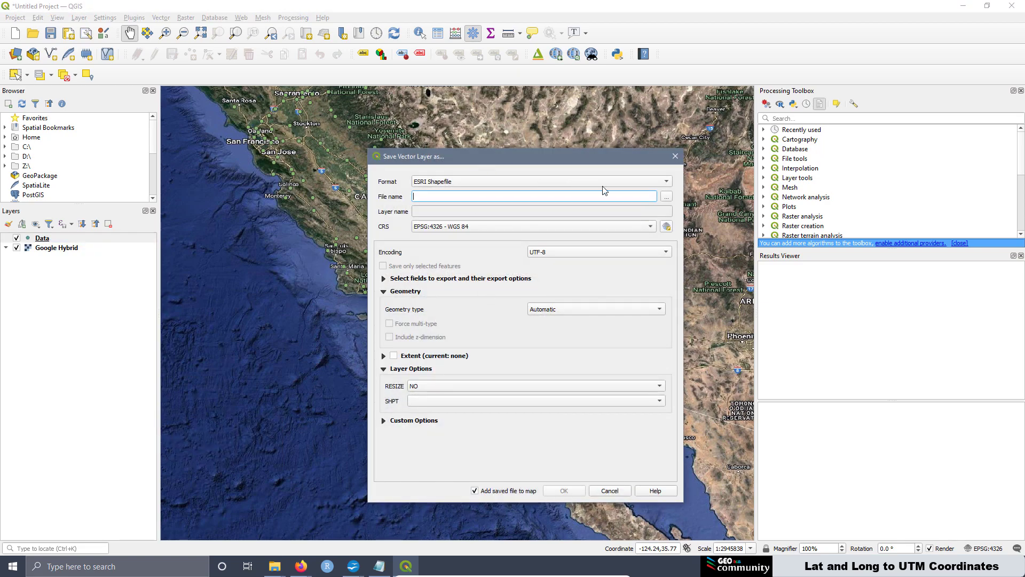
pyautogui.click(667, 182)
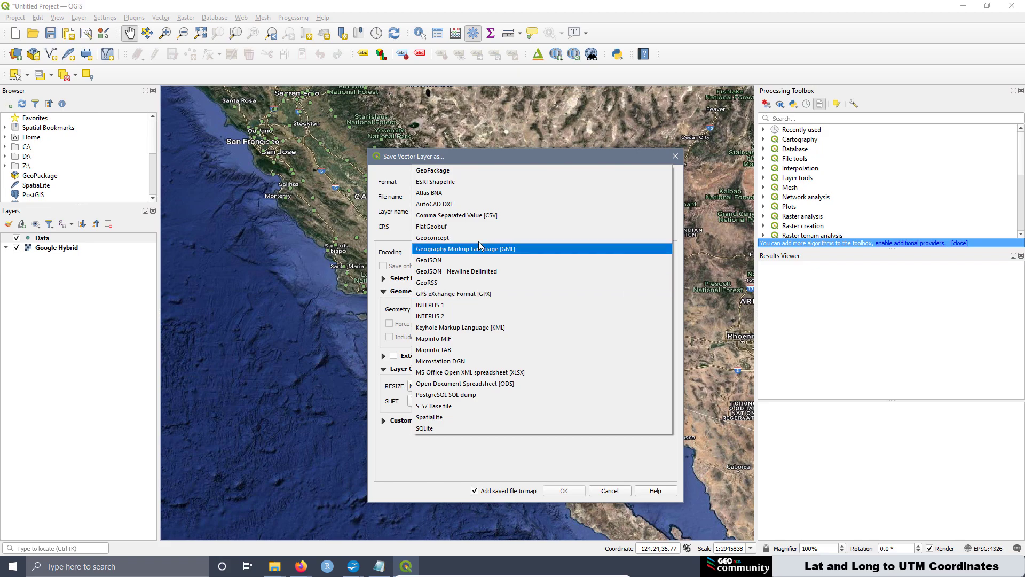
pyautogui.click(463, 216)
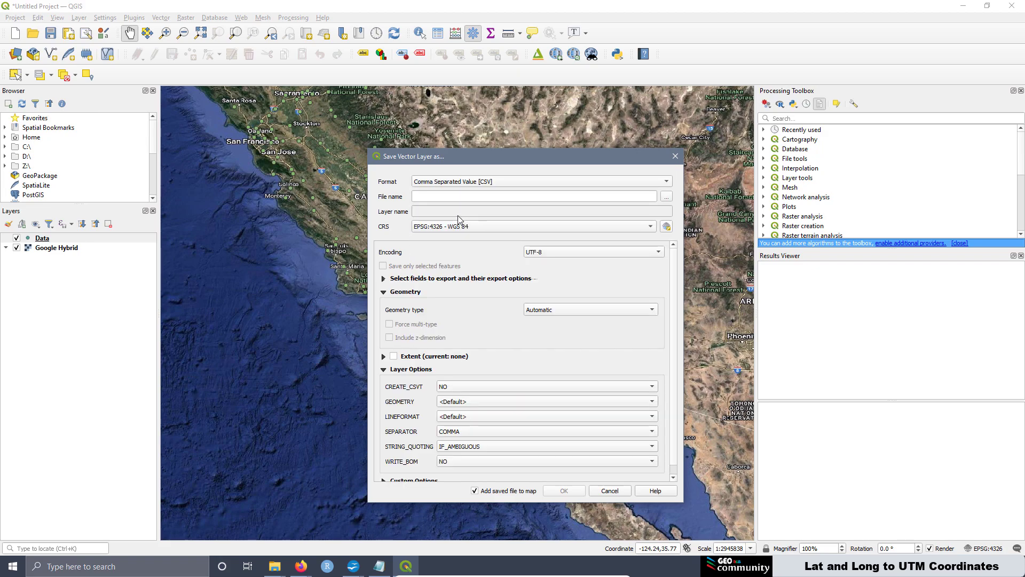
# Set the export's output file to Data_UTM.csv in the R4.1 folder
pyautogui.click(666, 197)
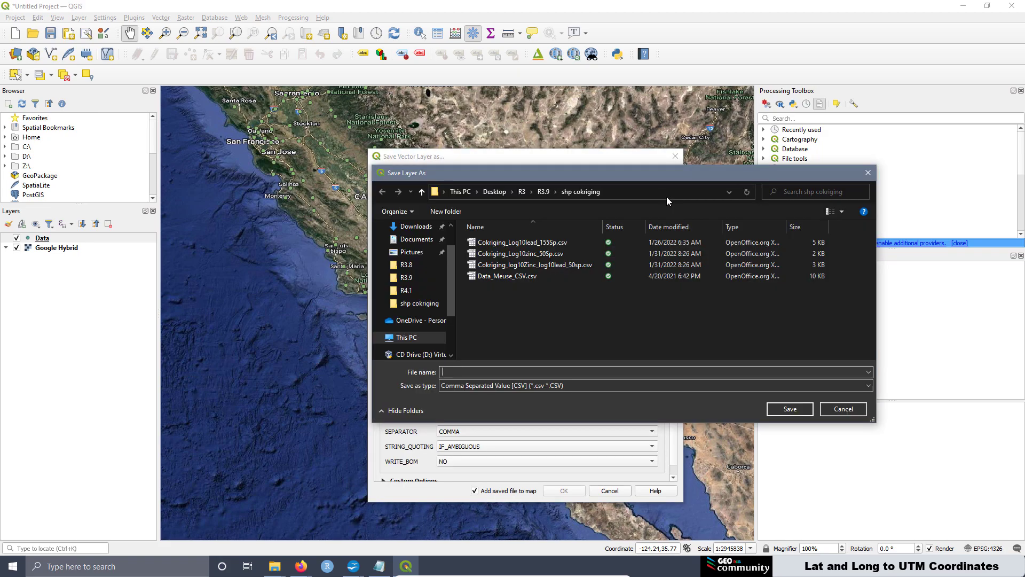
pyautogui.click(407, 292)
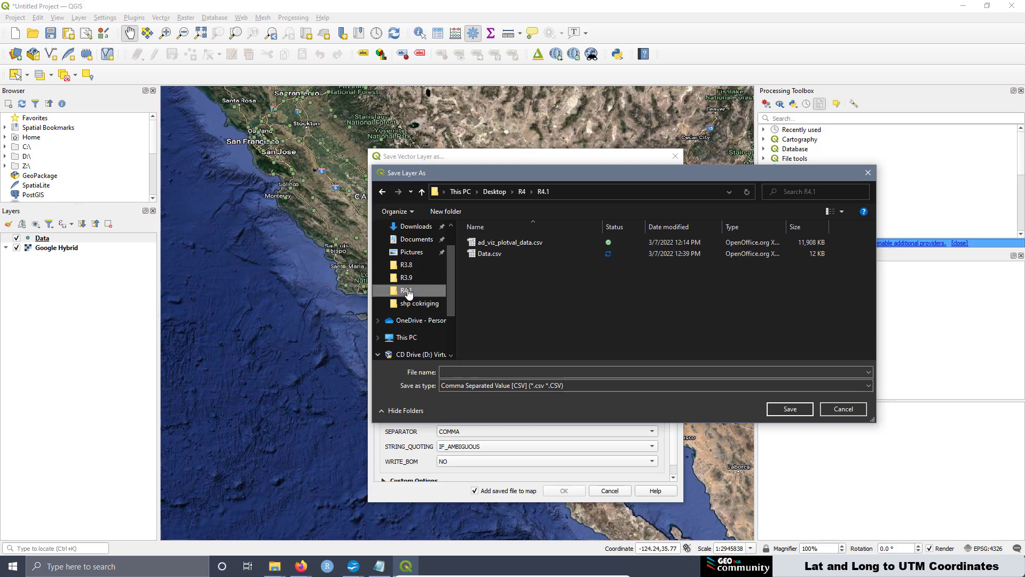
pyautogui.click(484, 254)
pyautogui.click(458, 374)
pyautogui.click(455, 372)
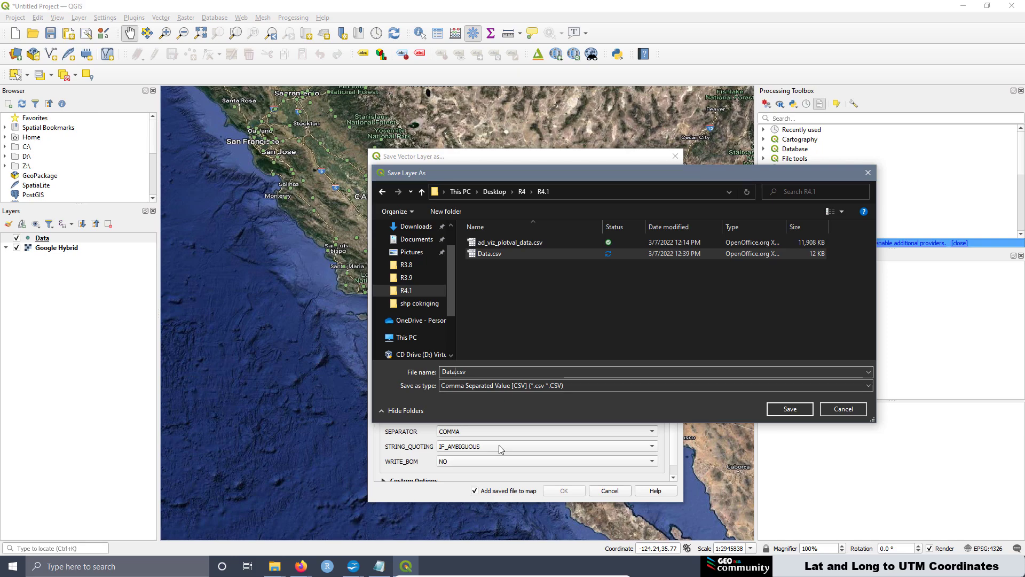
pyautogui.write('_UTM')
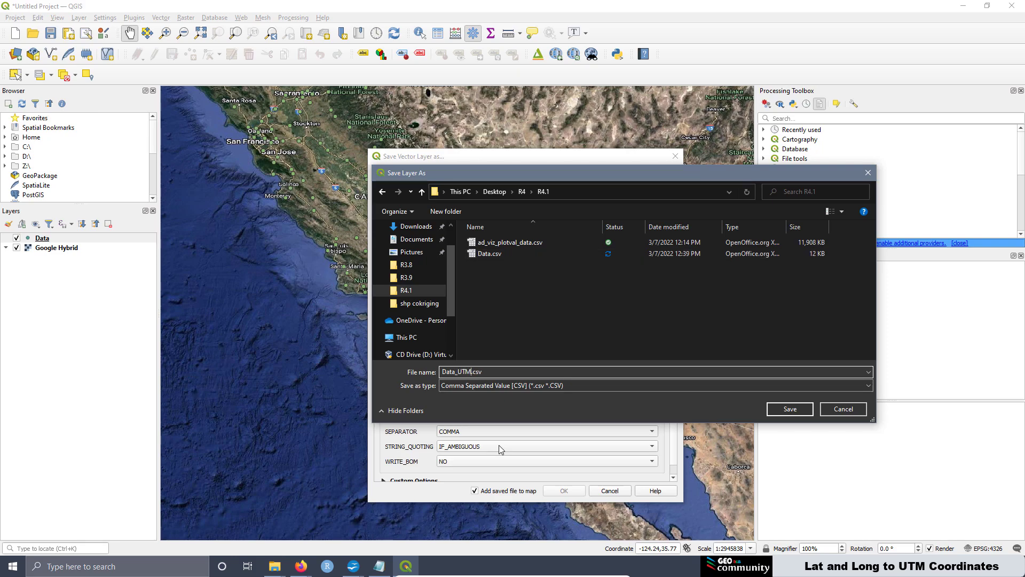
pyautogui.click(795, 413)
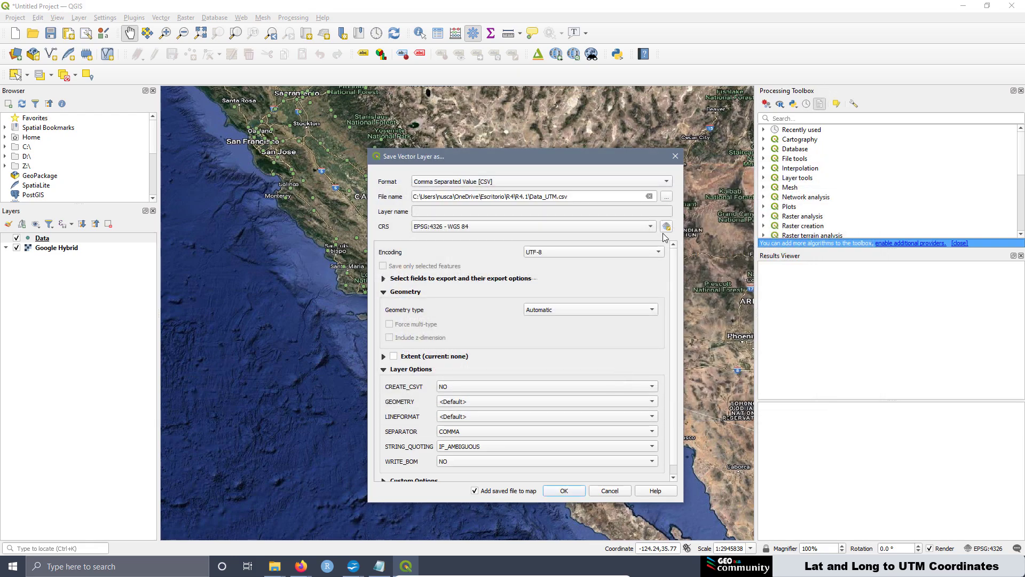
# Find the UTM zone 10 systems for the export's CRS and select WGS 84 / UTM zone 10N (EPSG:32610)
pyautogui.click(666, 227)
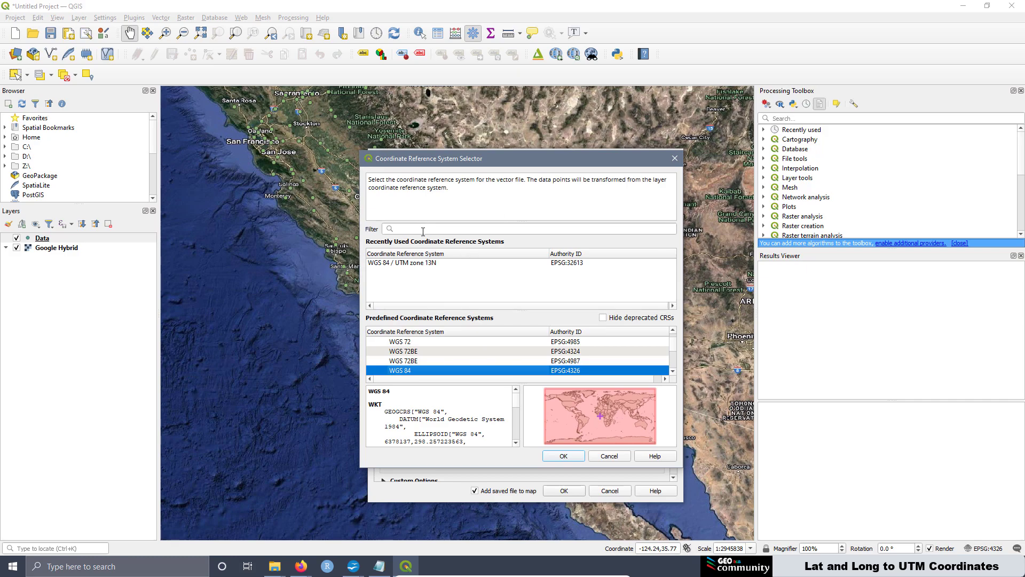
pyautogui.click(441, 262)
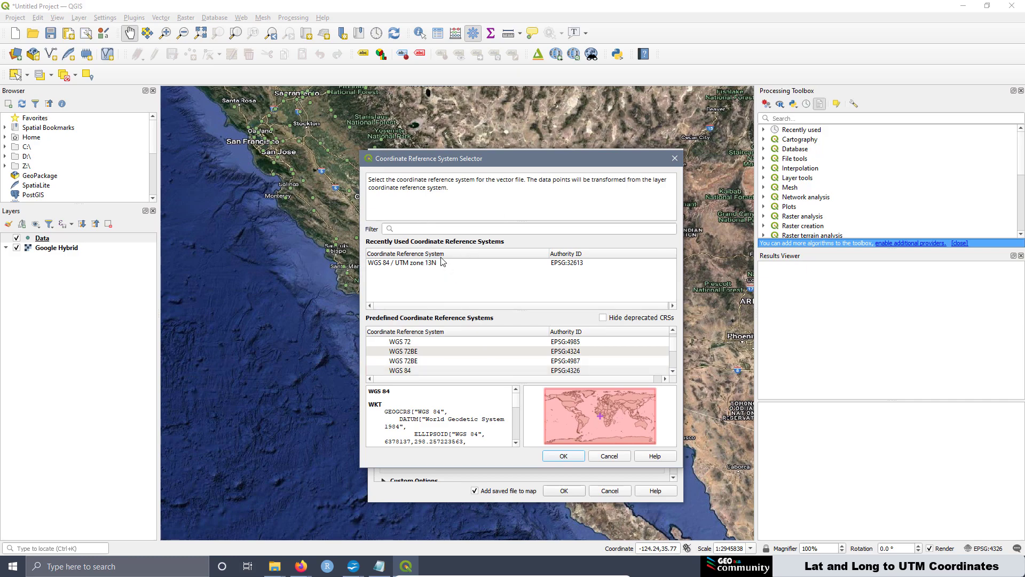
pyautogui.click(415, 228)
pyautogui.write('UTM')
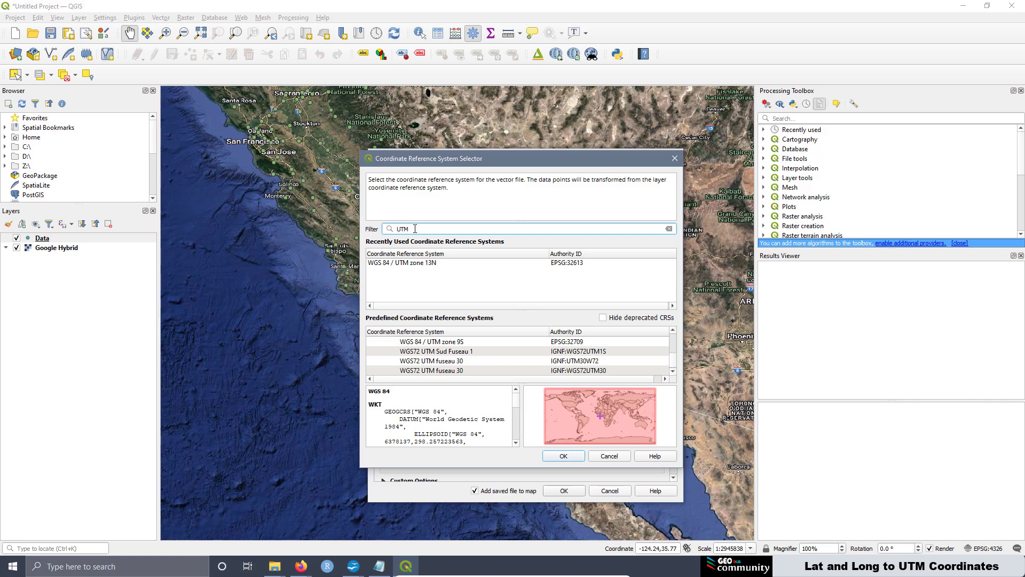
pyautogui.write(' zone 10')
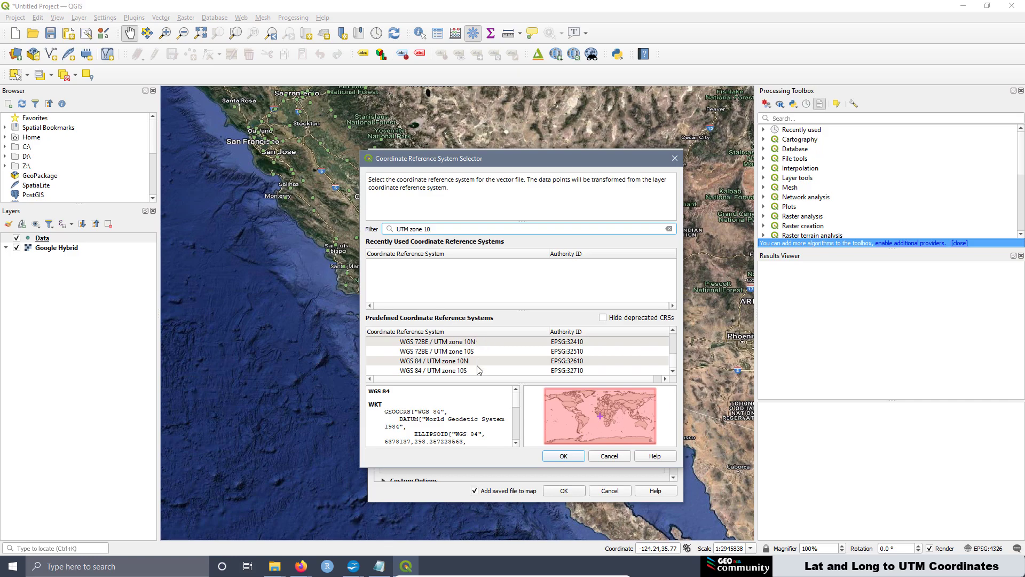
pyautogui.click(438, 363)
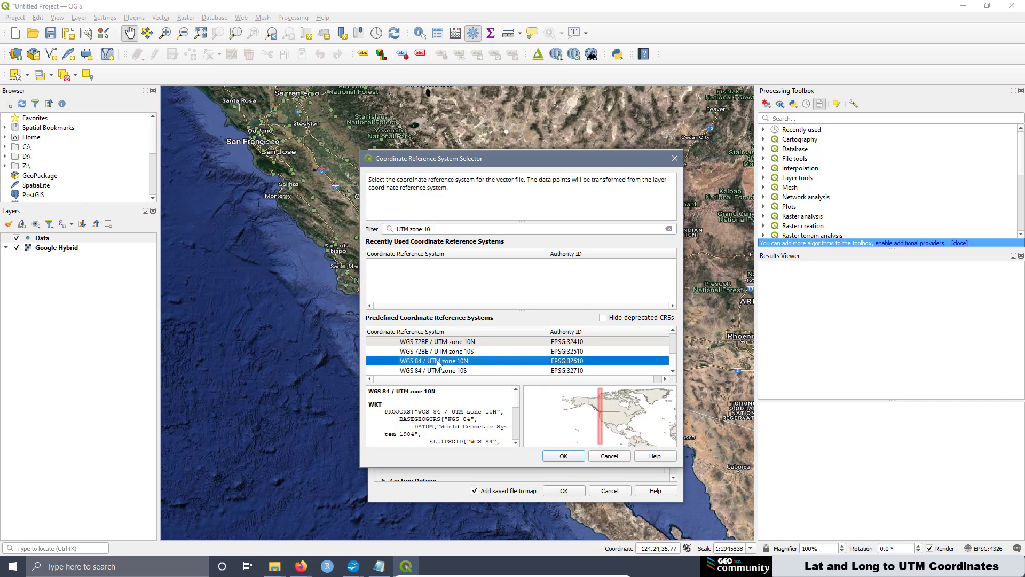
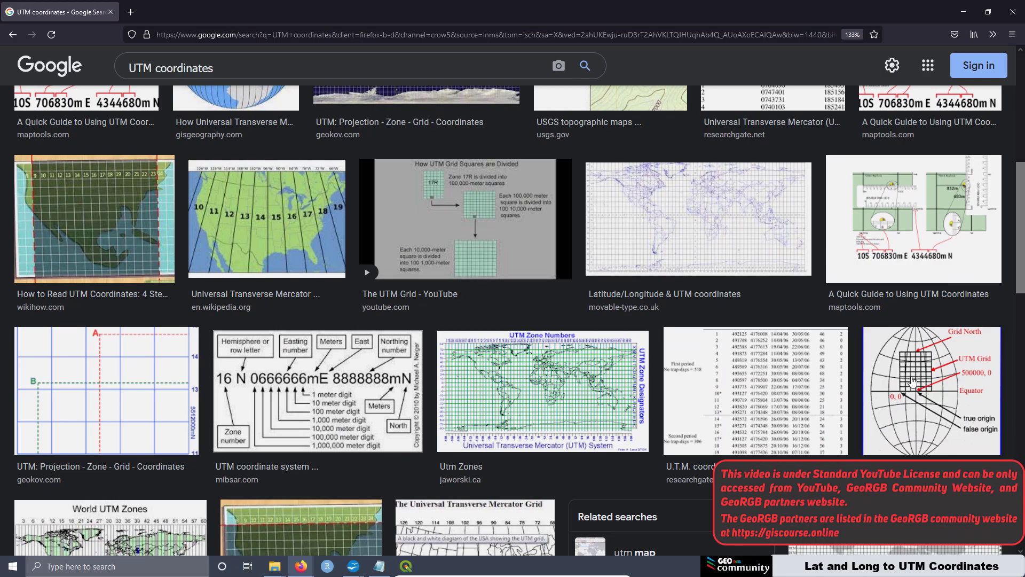
# Examine the UTM grid origin diagram in the web image results and the UTM zones over California in Google Earth, returning to QGIS
pyautogui.click(906, 399)
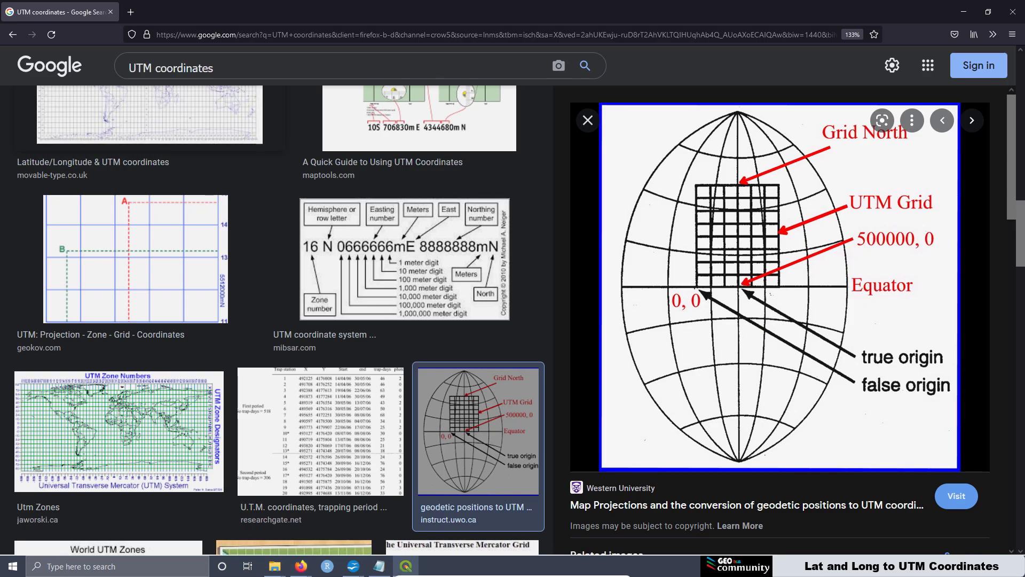
pyautogui.click(406, 565)
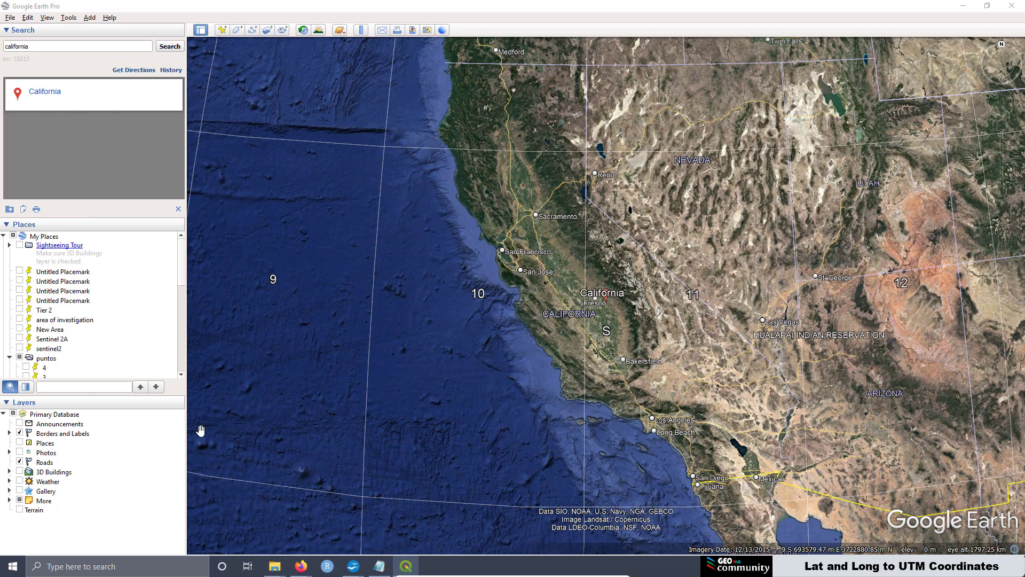
pyautogui.click(961, 10)
pyautogui.click(961, 9)
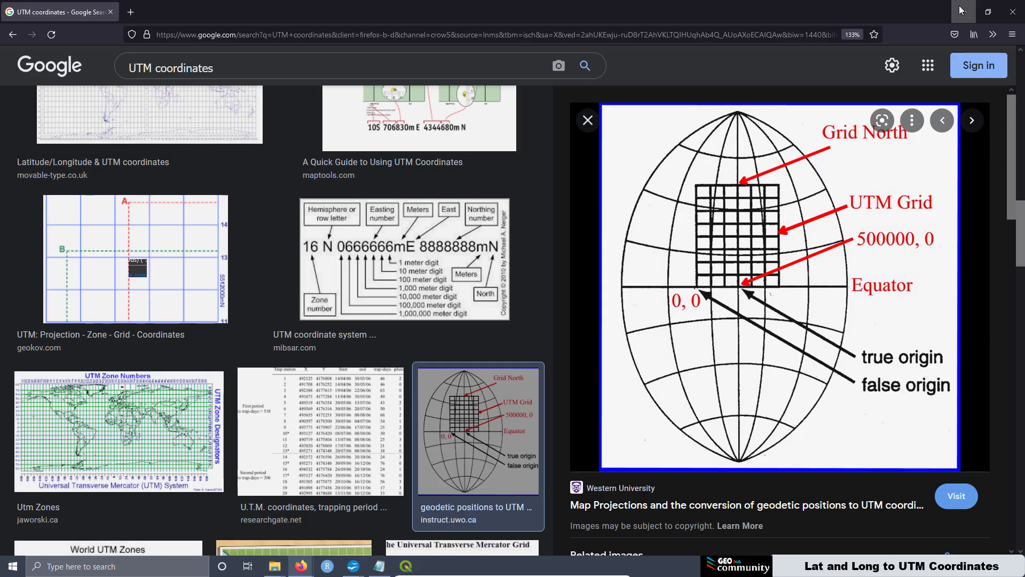
pyautogui.click(407, 566)
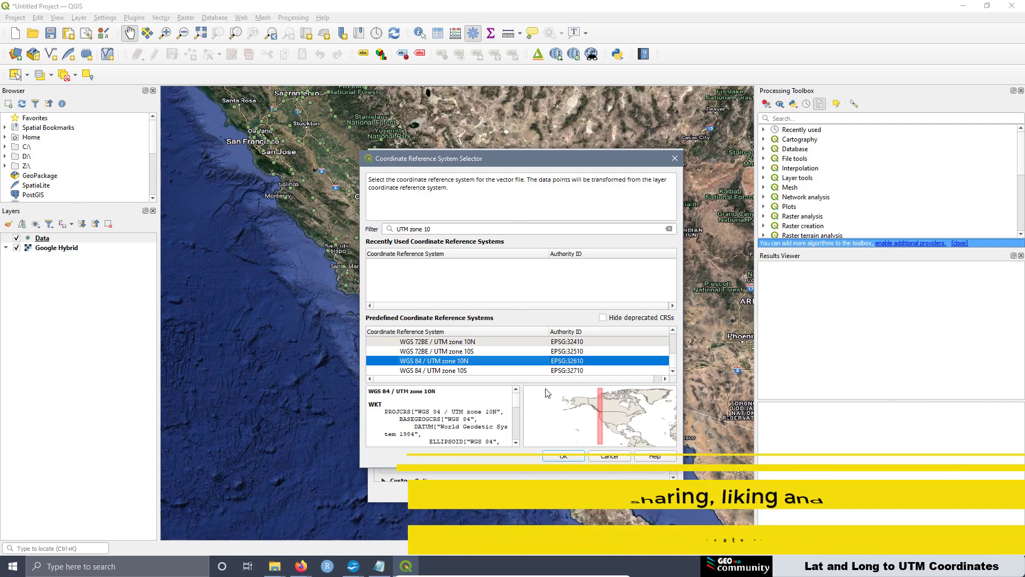
# Accept the selected UTM zone 10N CRS, set the GEOMETRY layer option to AS_XY and export the layer
pyautogui.click(565, 457)
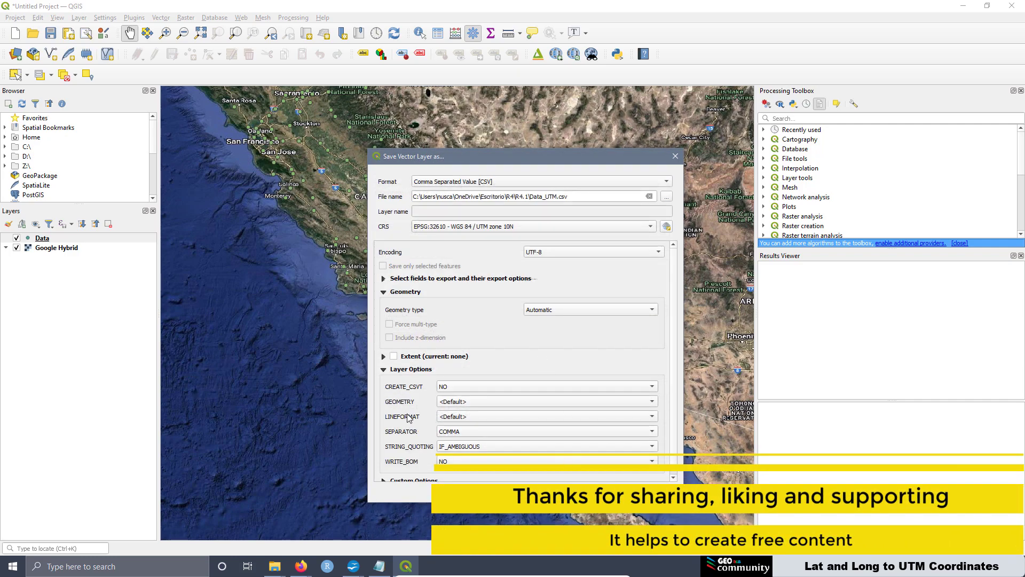
pyautogui.click(471, 405)
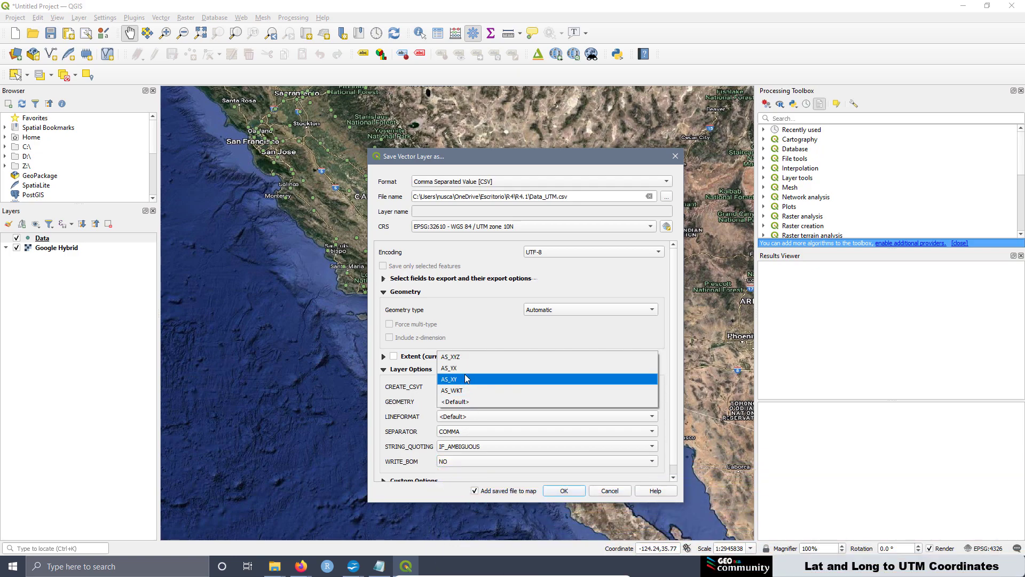
pyautogui.click(463, 381)
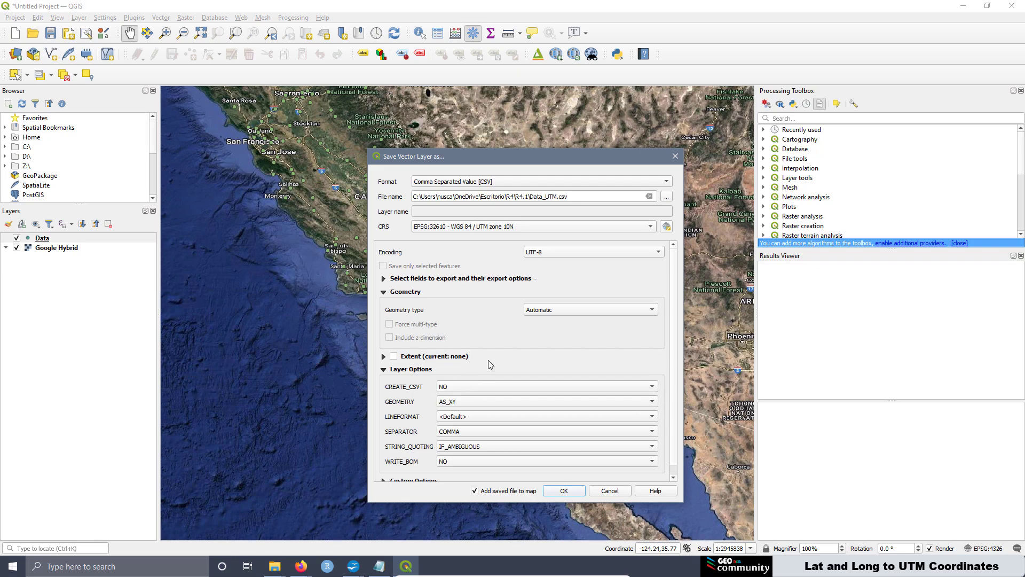
pyautogui.click(564, 491)
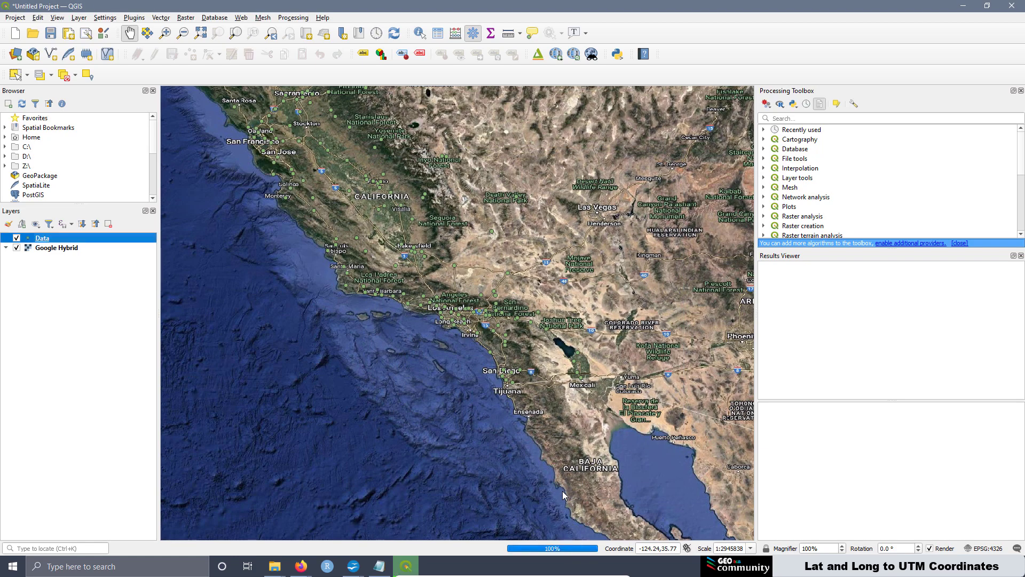
# Open Data_UTM.csv from the R4.1 folder in OpenOffice Calc as an editable copy, using comma-separated import
pyautogui.click(275, 566)
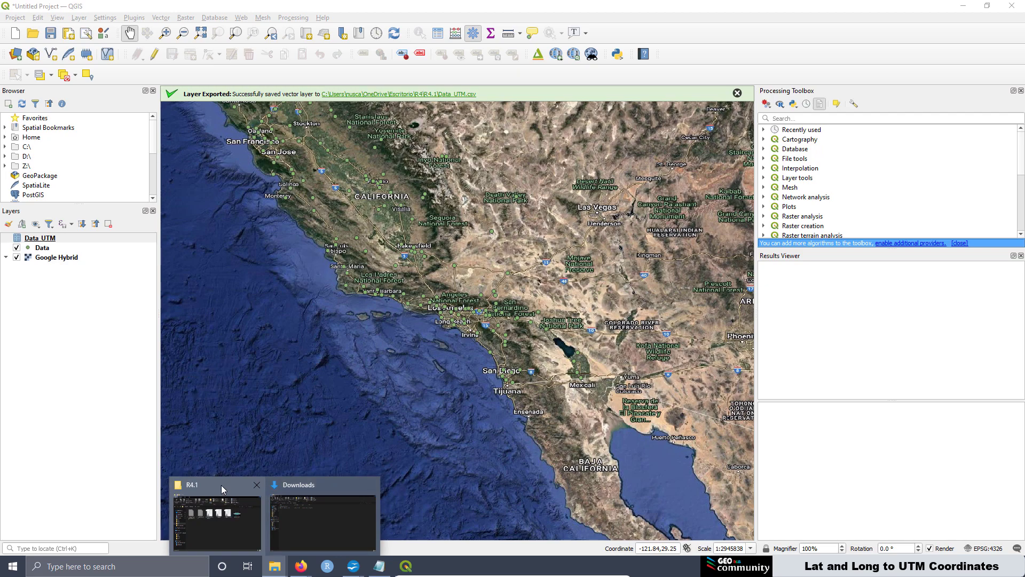
pyautogui.click(221, 485)
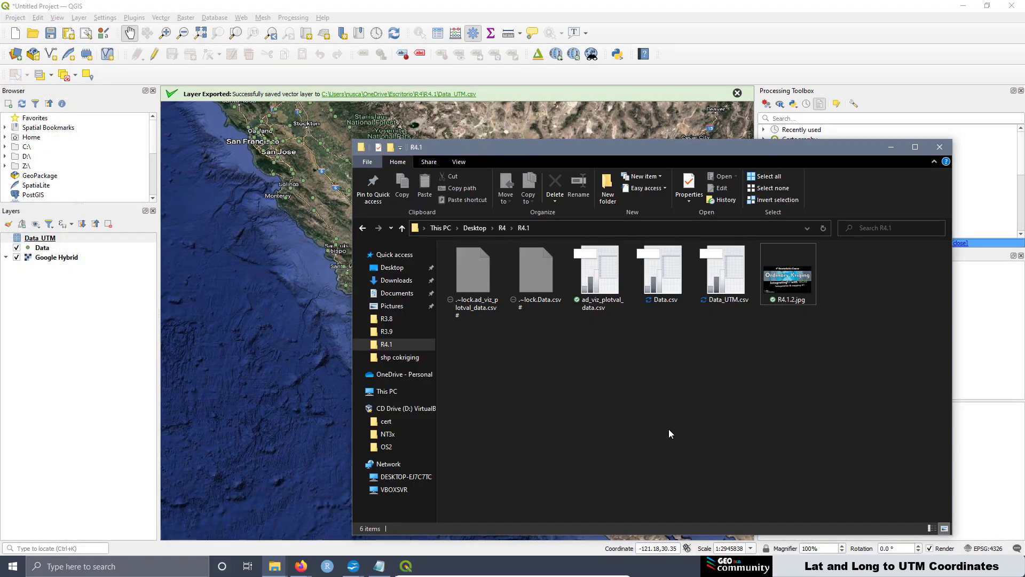
pyautogui.doubleClick(719, 283)
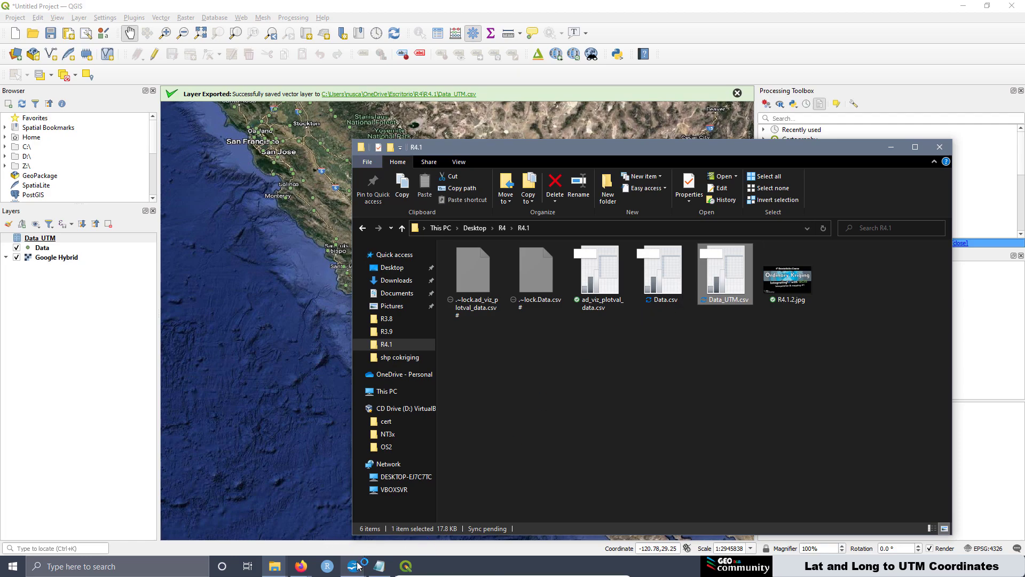
pyautogui.moveTo(358, 566)
pyautogui.click(399, 488)
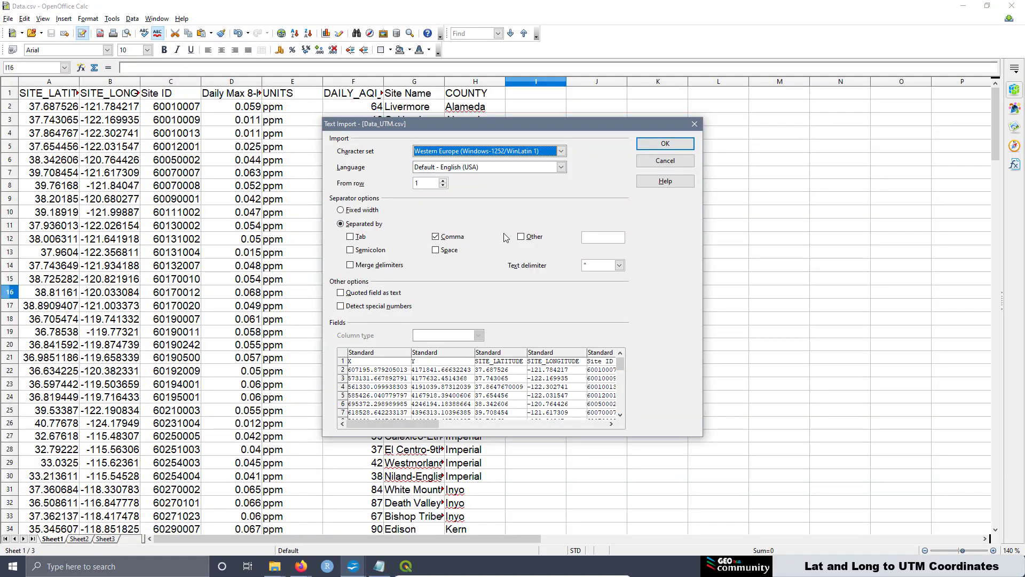
pyautogui.click(653, 146)
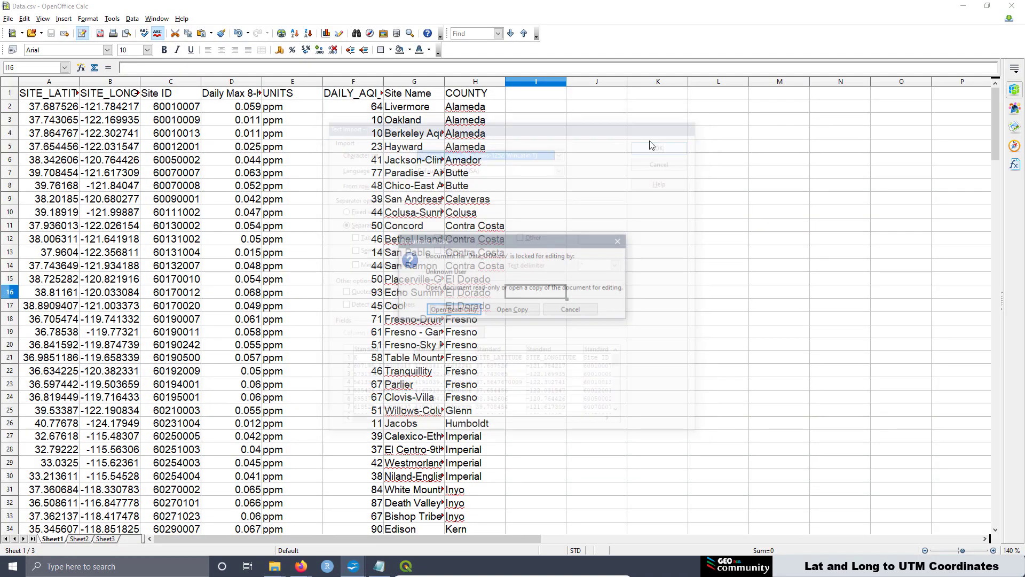
pyautogui.click(522, 313)
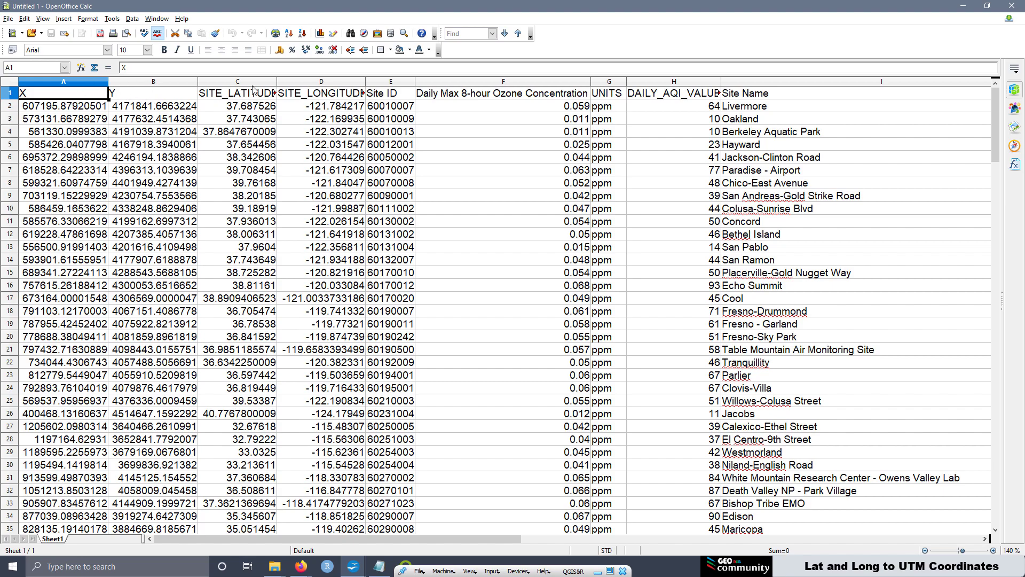
# Delete the SITE_LATITUDE and SITE_LONGITUDE columns from the sheet
pyautogui.moveTo(243, 83); pyautogui.dragTo(307, 79)
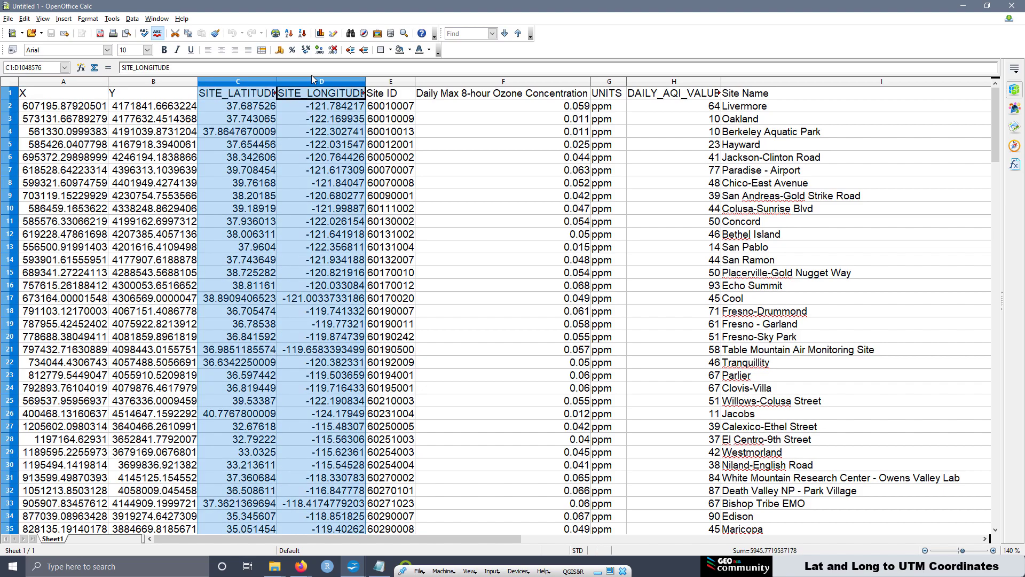
pyautogui.rightClick(315, 78)
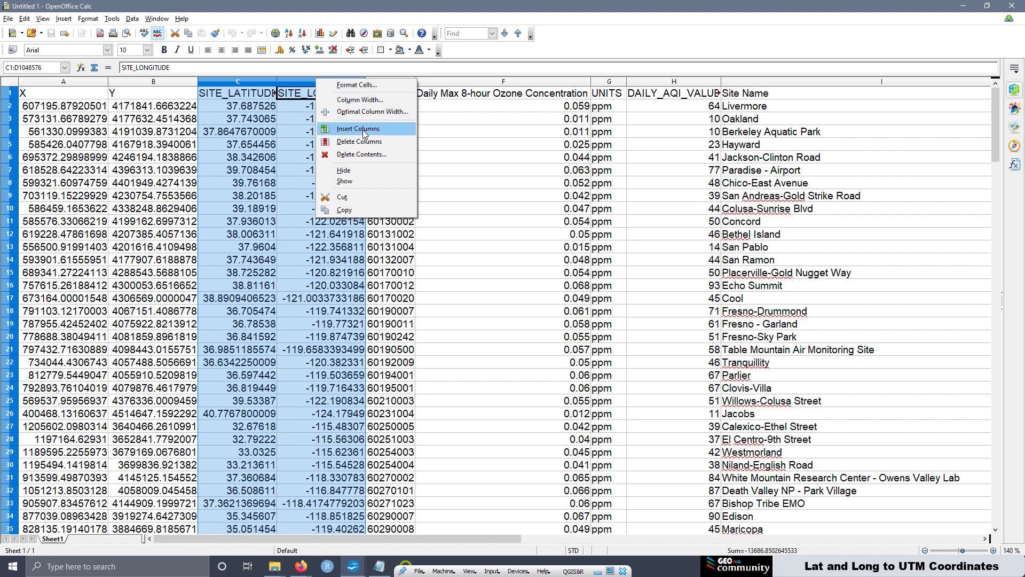
pyautogui.click(373, 146)
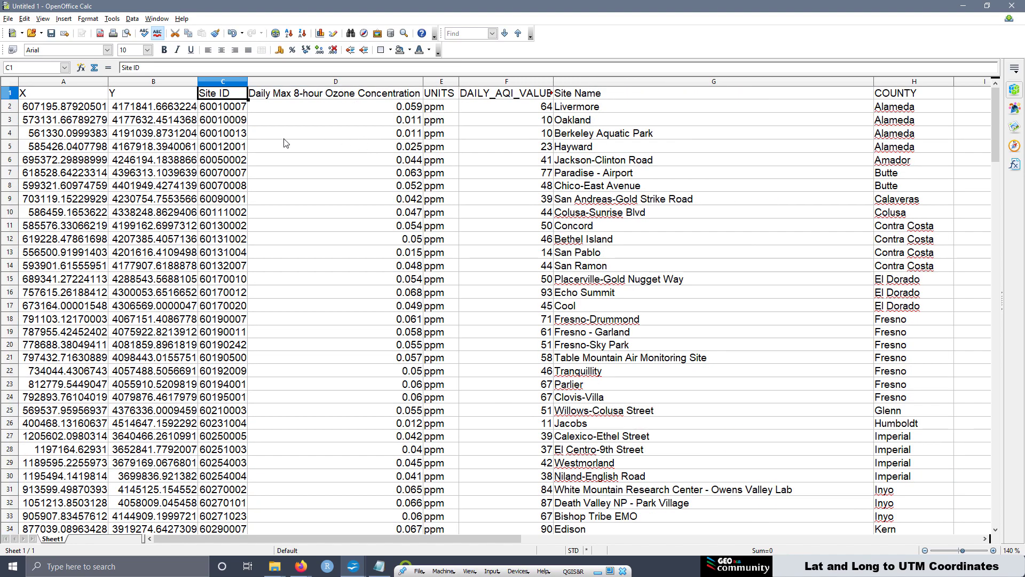
# Rename the DAILY_AQI_VALUE column header to AQI
pyautogui.click(513, 96)
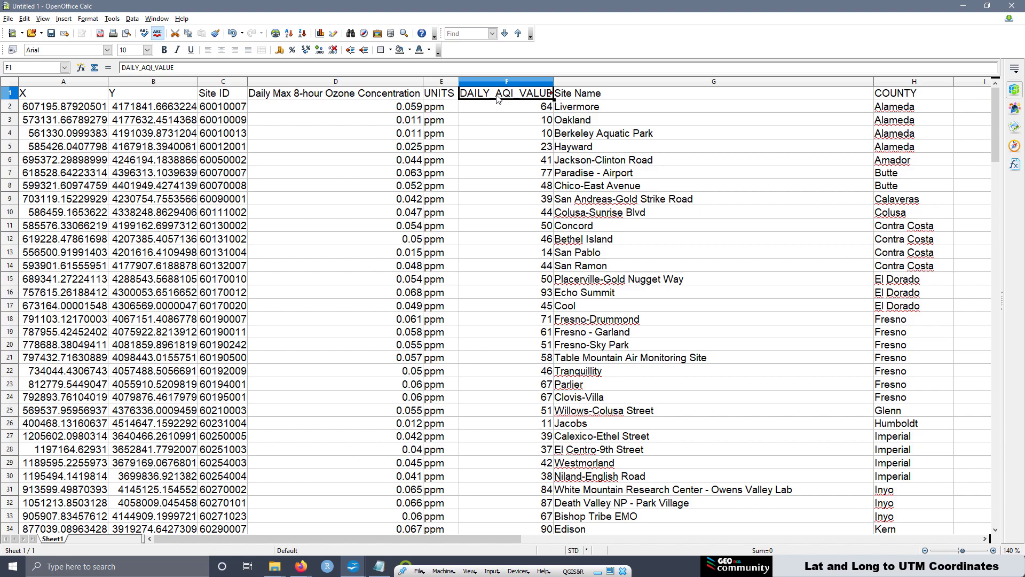
pyautogui.write('A')
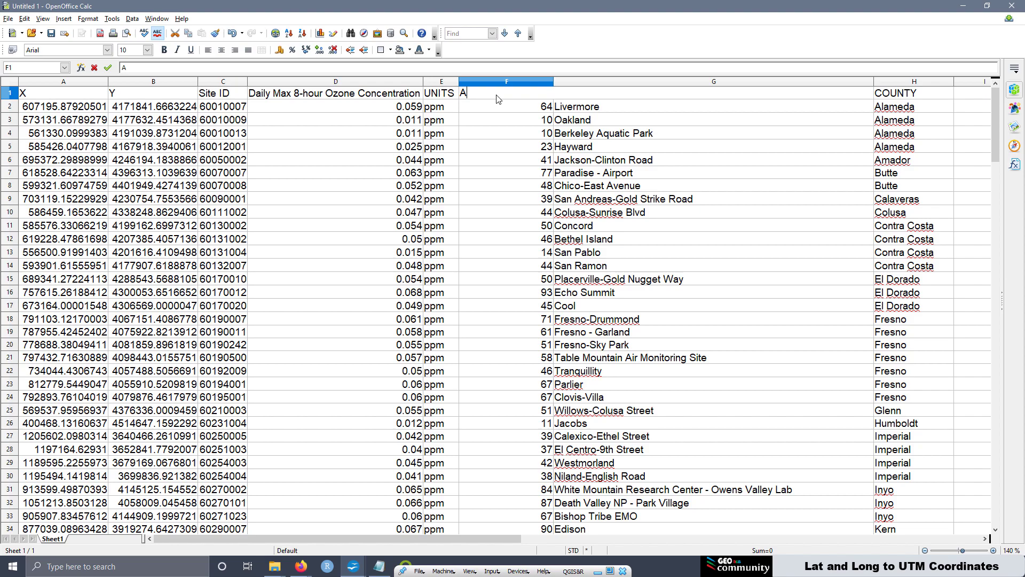
pyautogui.write('QI')
pyautogui.click(491, 123)
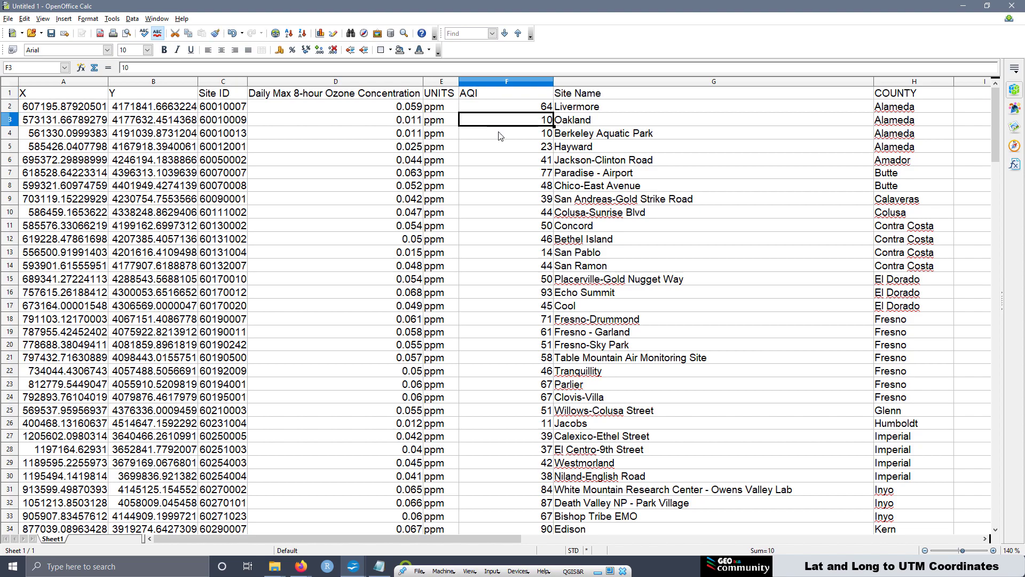
# Save the sheet as a Text CSV file named Data_UTM2.csv in the R4.1 folder, keeping the current format
pyautogui.click(8, 19)
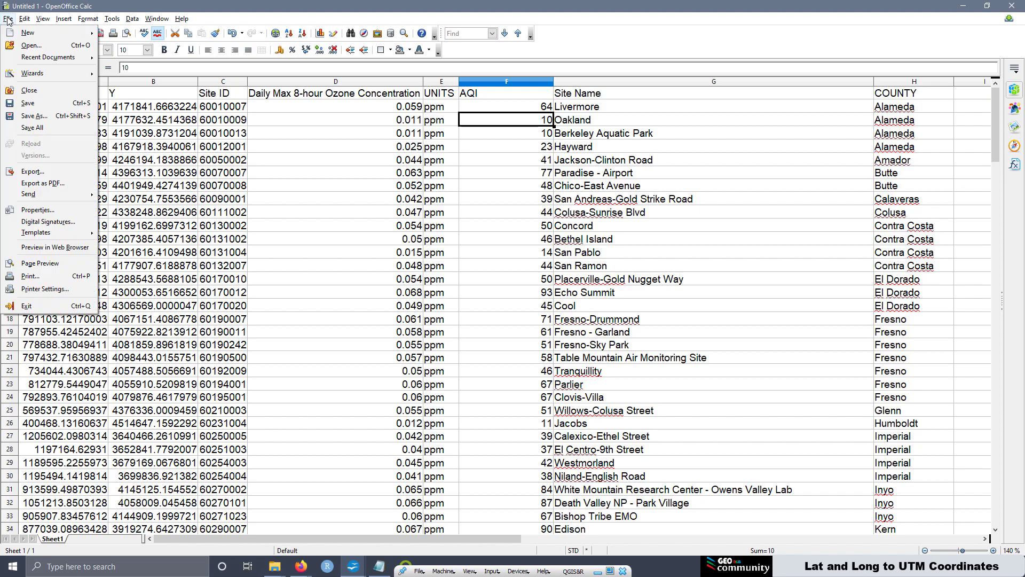
pyautogui.click(33, 117)
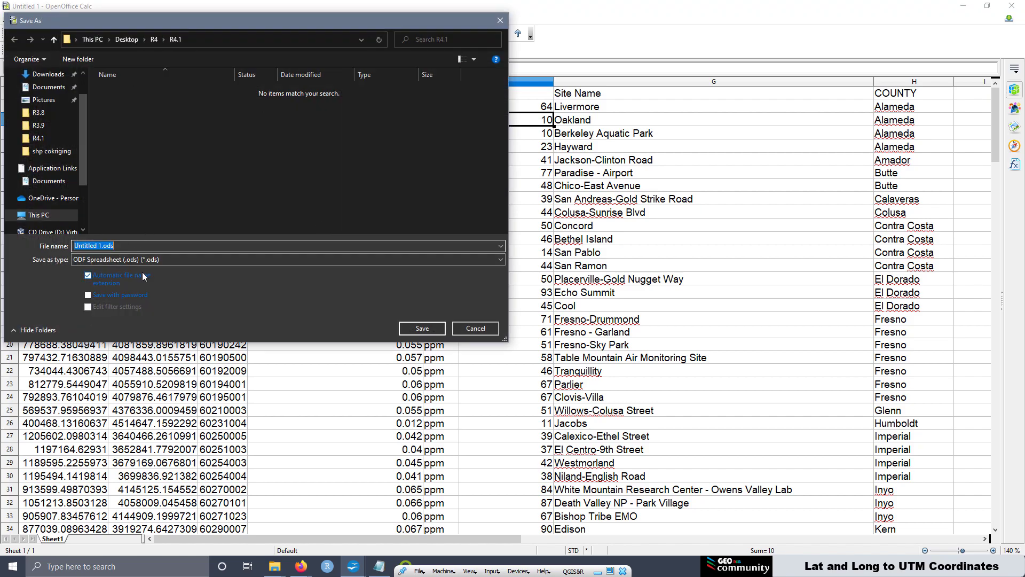
pyautogui.click(142, 260)
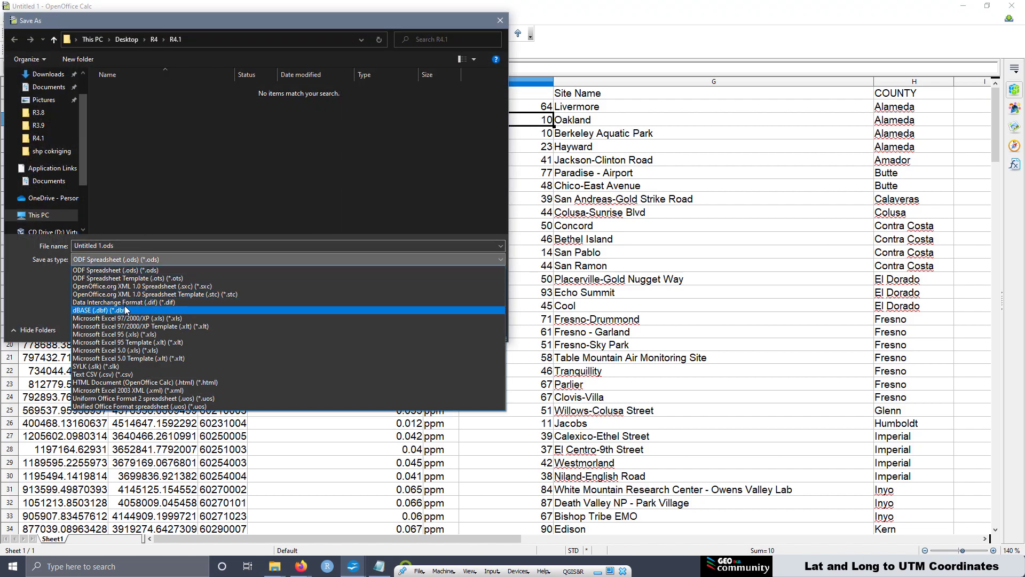
pyautogui.click(117, 375)
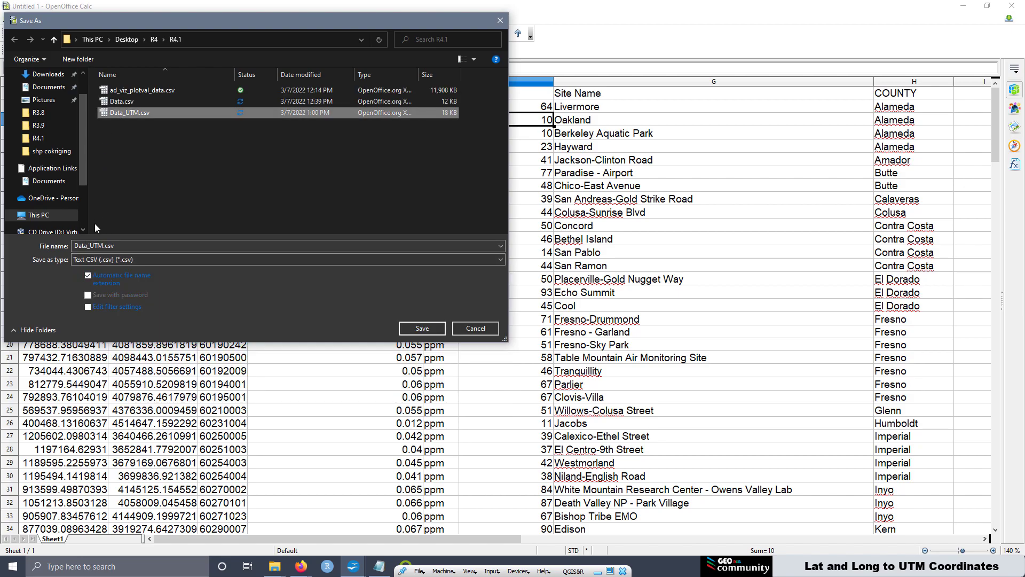
pyautogui.click(104, 246)
pyautogui.click(104, 245)
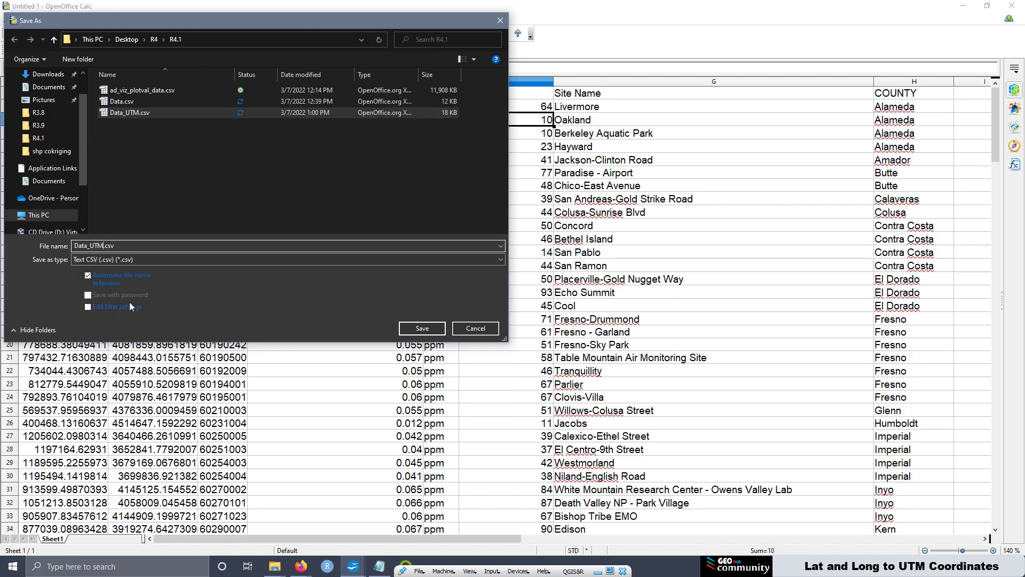
pyautogui.write('2')
pyautogui.click(410, 327)
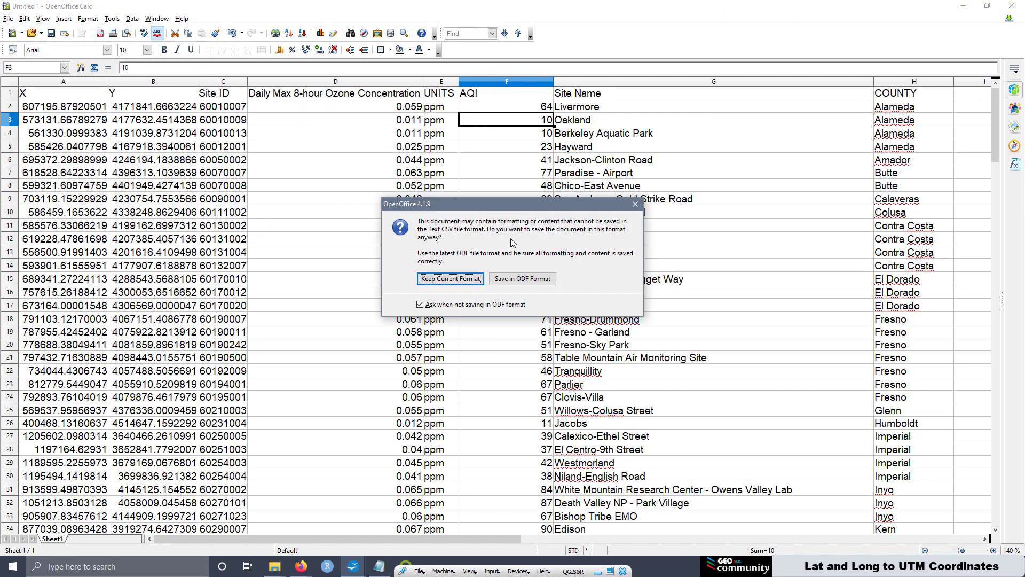
pyautogui.click(460, 284)
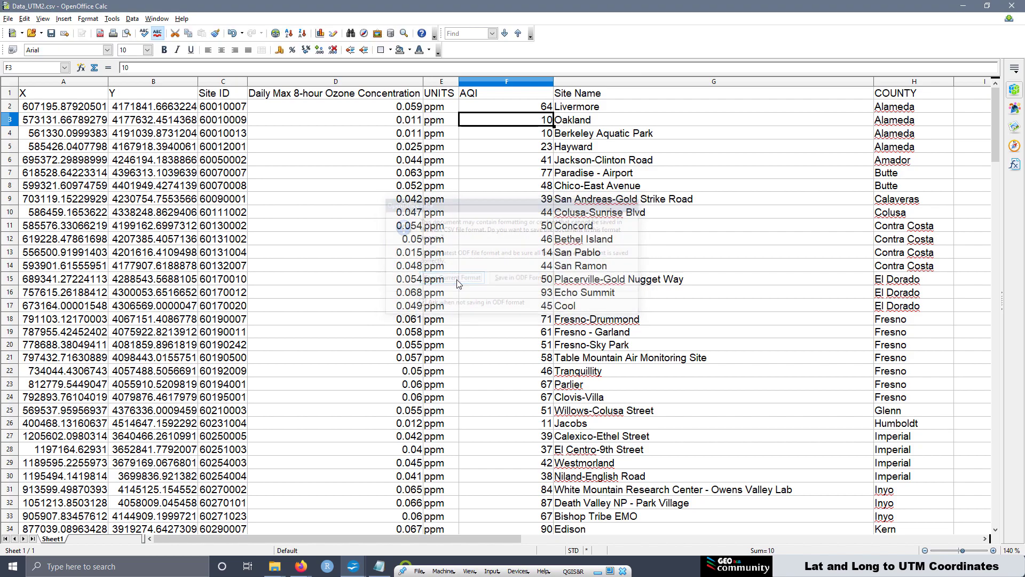
# Close both open spreadsheets, discarding the changes to ad_viz_plotval_data.csv, and close the Firefox window with the UTM image results
pyautogui.click(1008, 18)
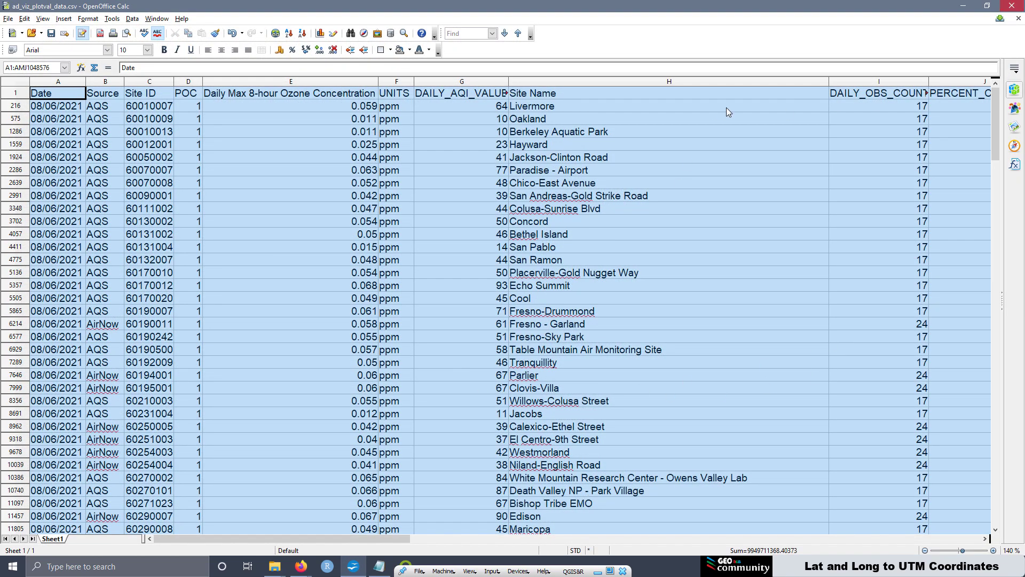
pyautogui.click(1012, 5)
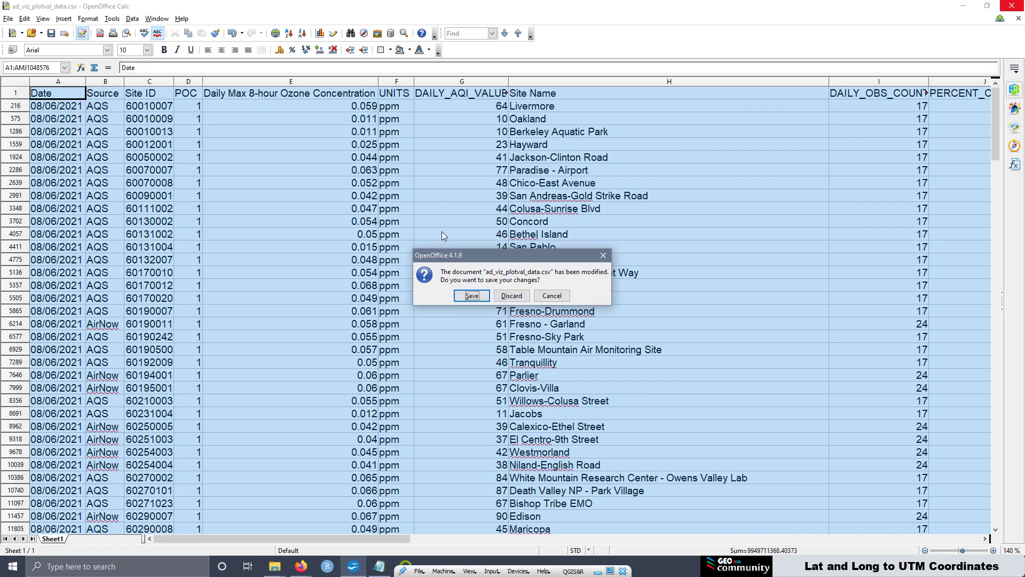
pyautogui.click(512, 295)
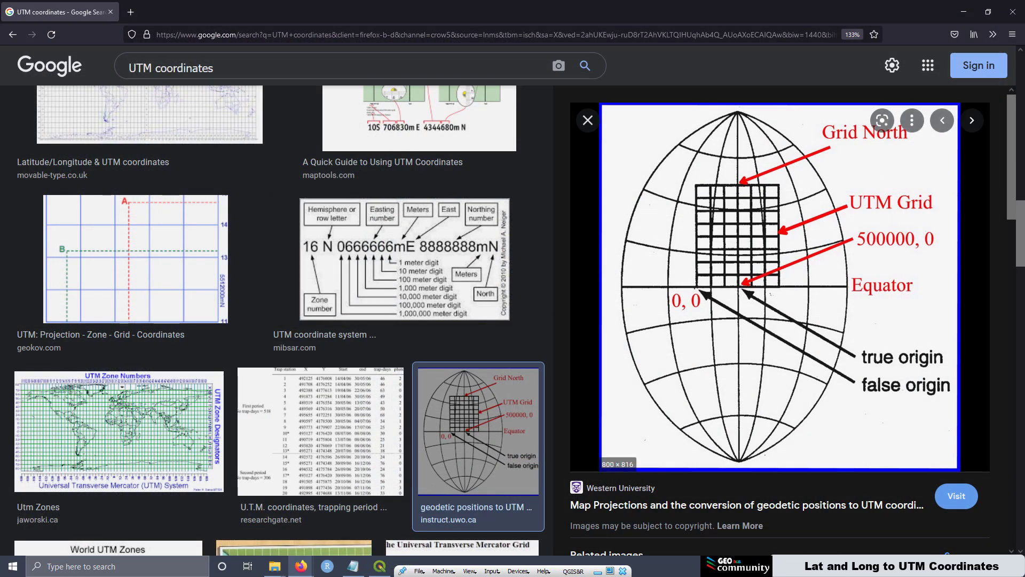
pyautogui.click(1013, 11)
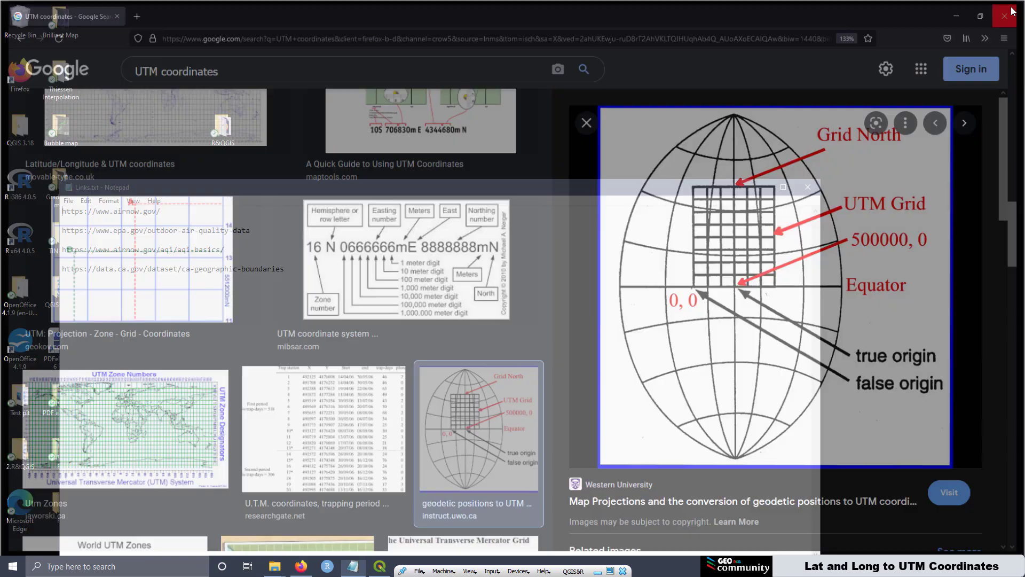
# Close the current QGIS project without saving it and launch QGIS3 again
pyautogui.click(379, 566)
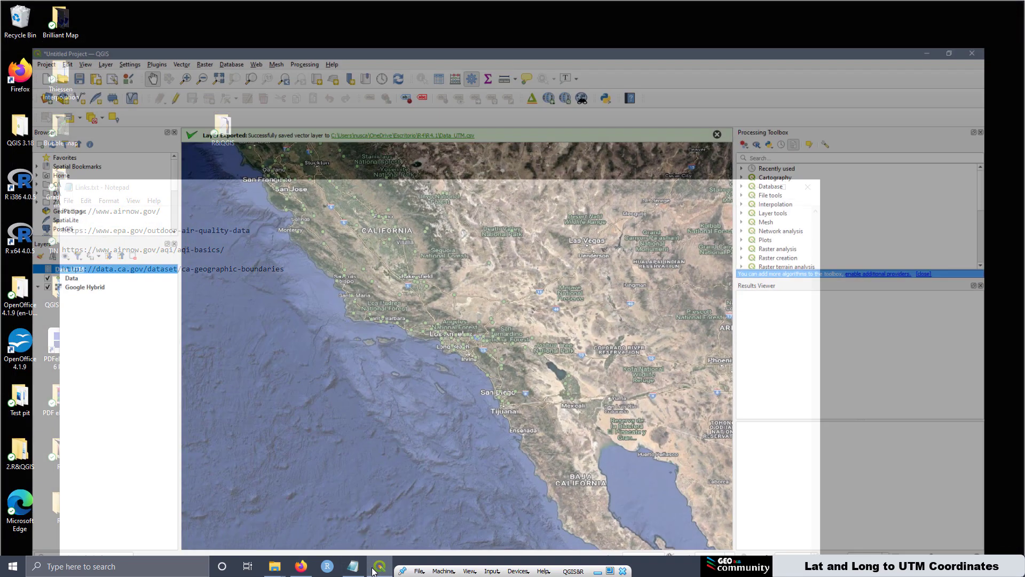
pyautogui.click(1012, 7)
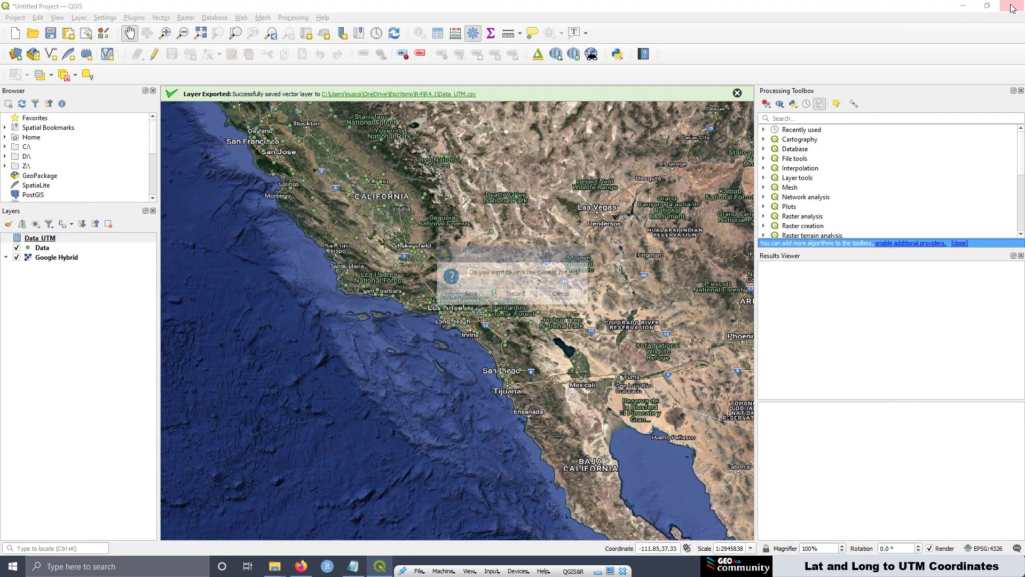
pyautogui.click(505, 298)
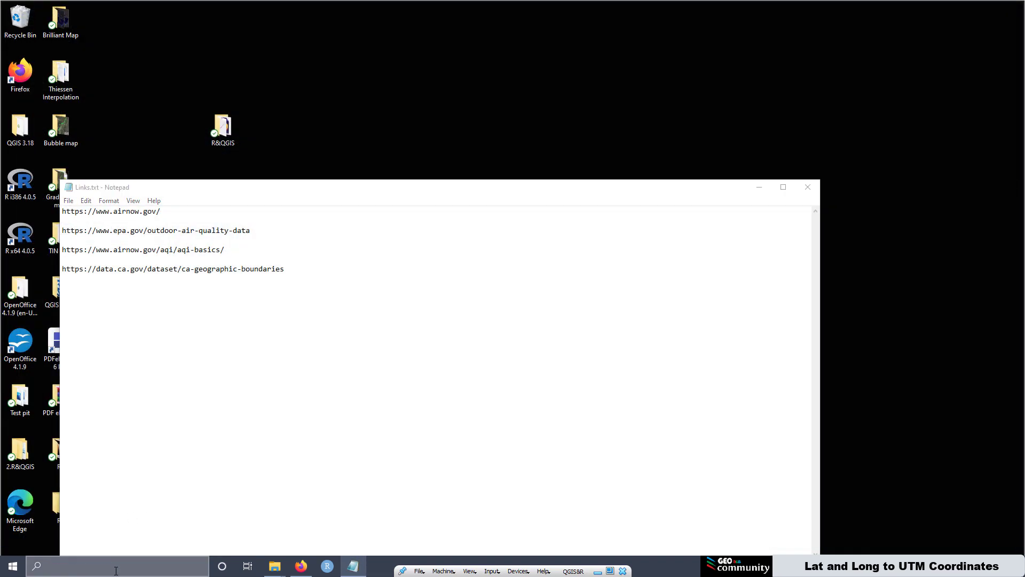
pyautogui.click(116, 567)
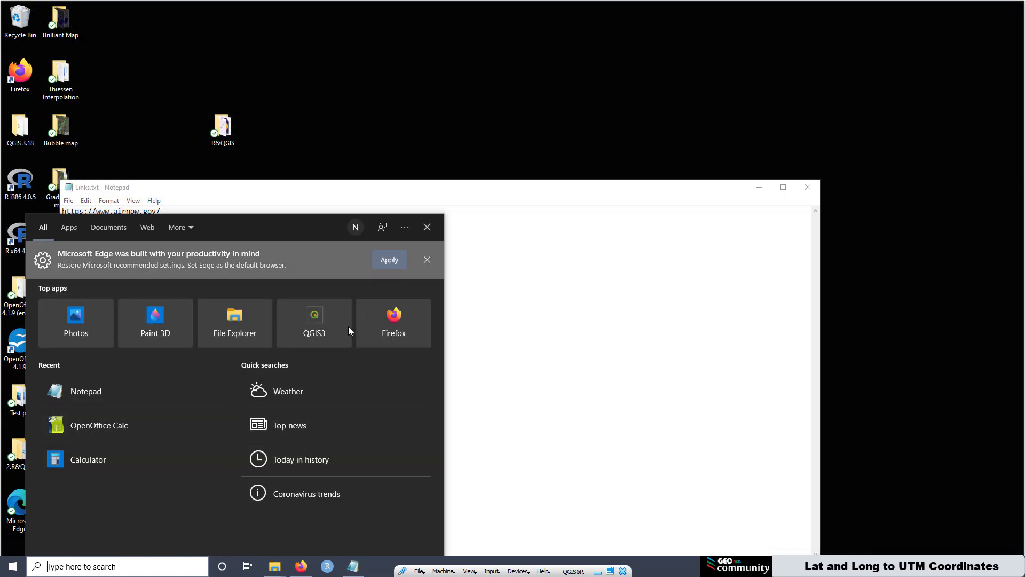
pyautogui.click(306, 330)
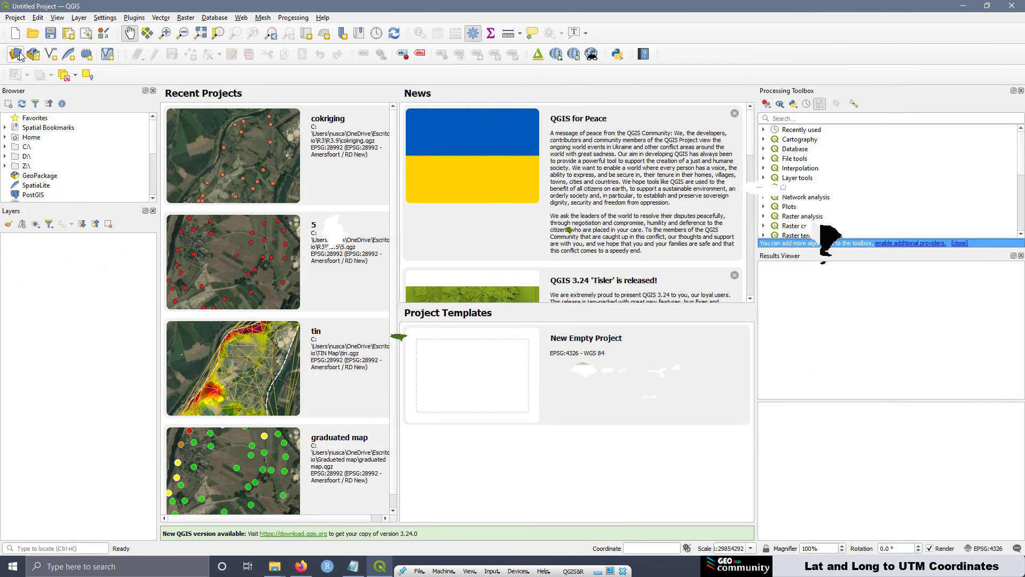
# Load Data_UTM2.csv from the R4.1 folder as the source of a new delimited text layer
pyautogui.click(16, 54)
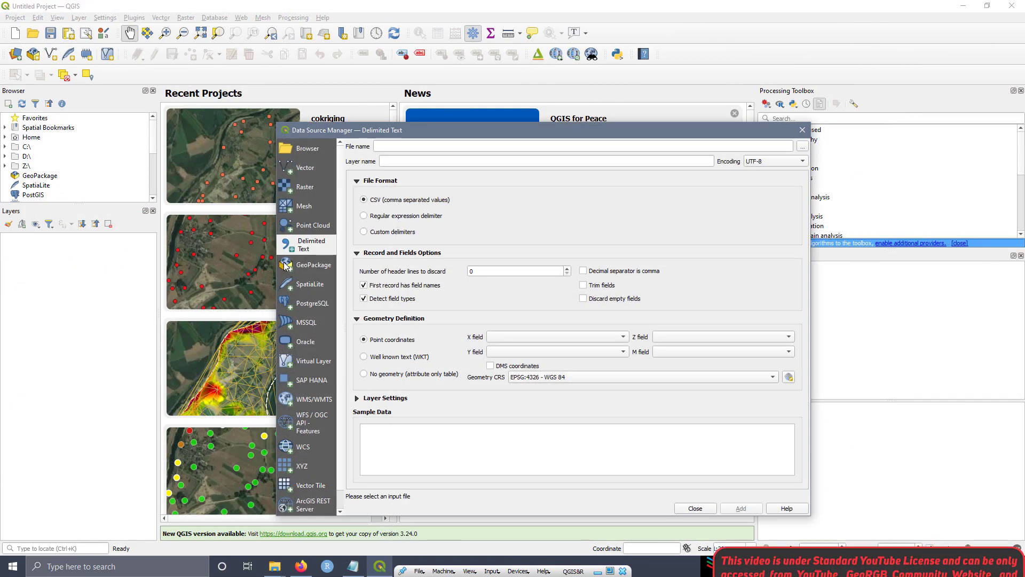
pyautogui.click(802, 146)
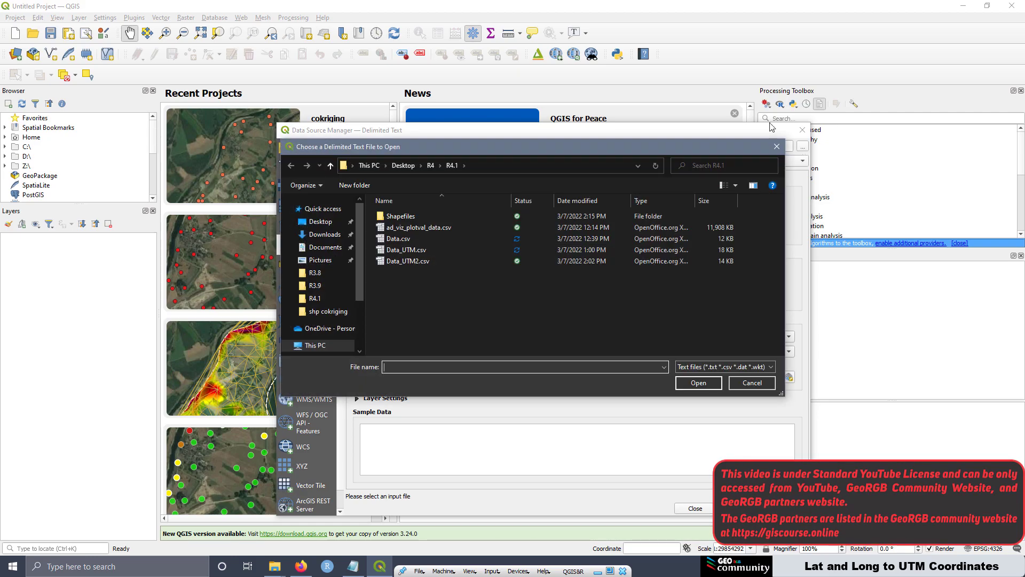
pyautogui.click(411, 262)
pyautogui.click(694, 377)
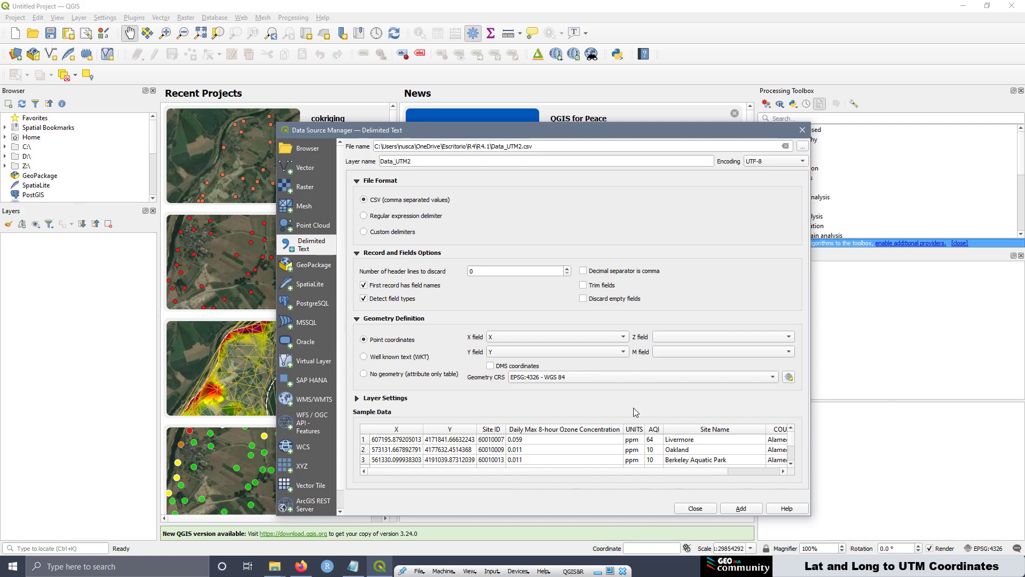
# Set the geometry CRS to WGS 84 / UTM zone 10N (EPSG:32610) and add the points layer to the map
pyautogui.click(789, 377)
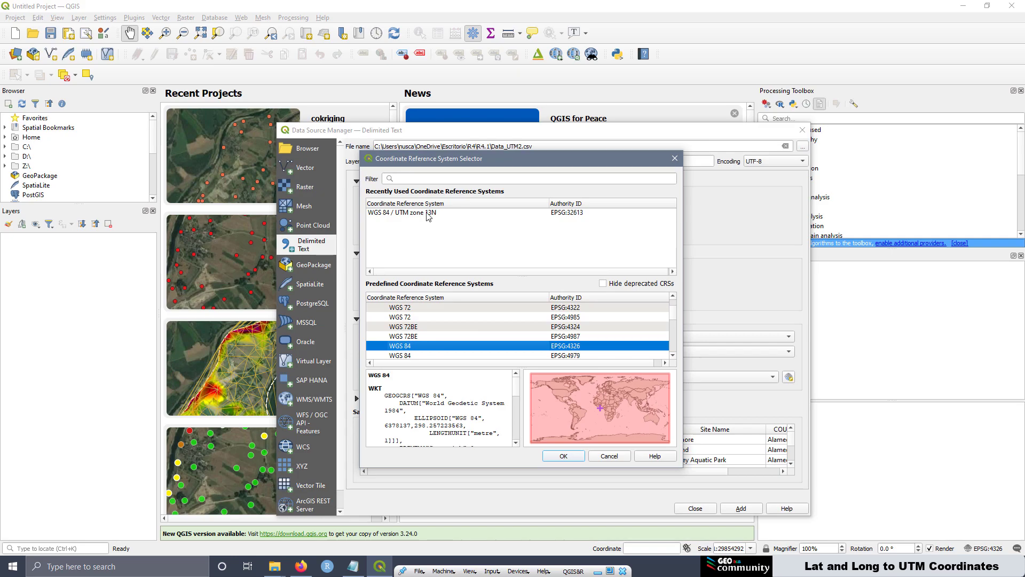
pyautogui.click(403, 178)
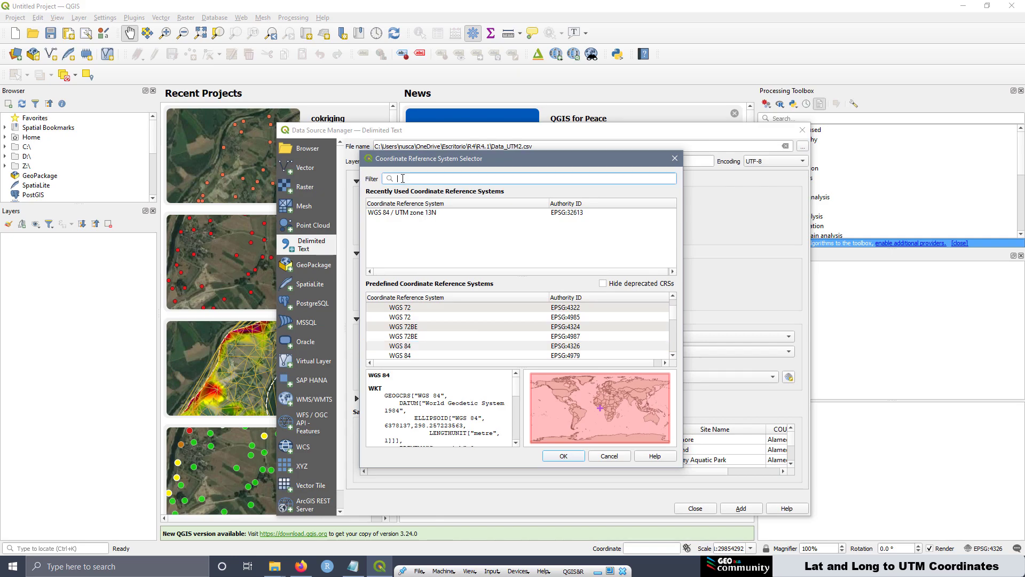
pyautogui.write('UTM')
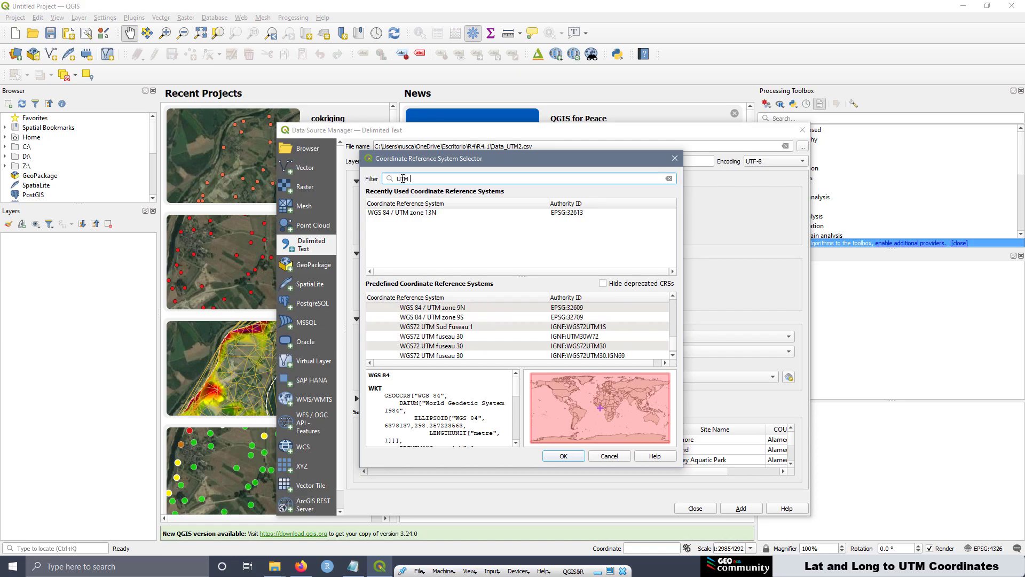
pyautogui.write(' zone 10')
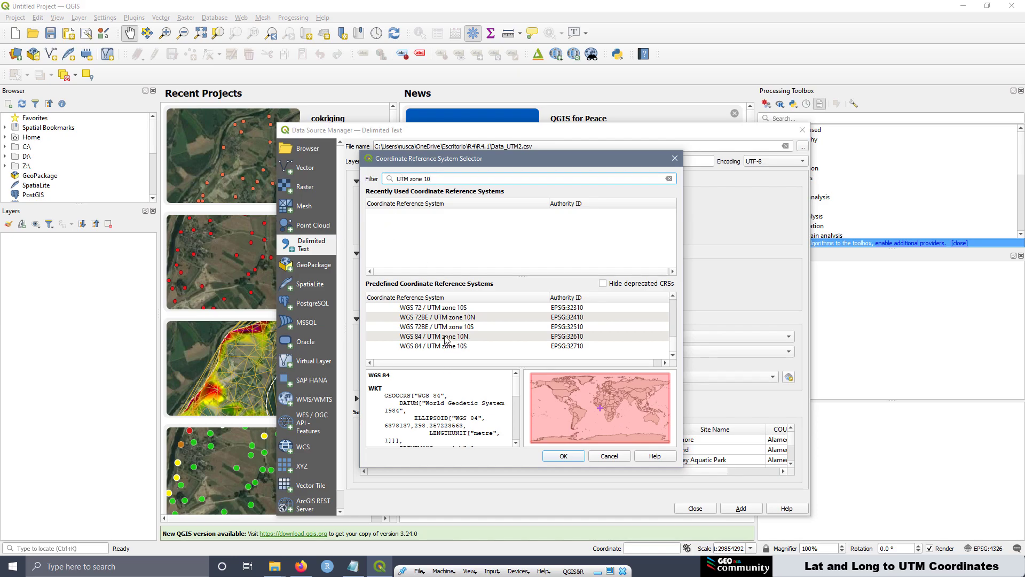
pyautogui.click(446, 338)
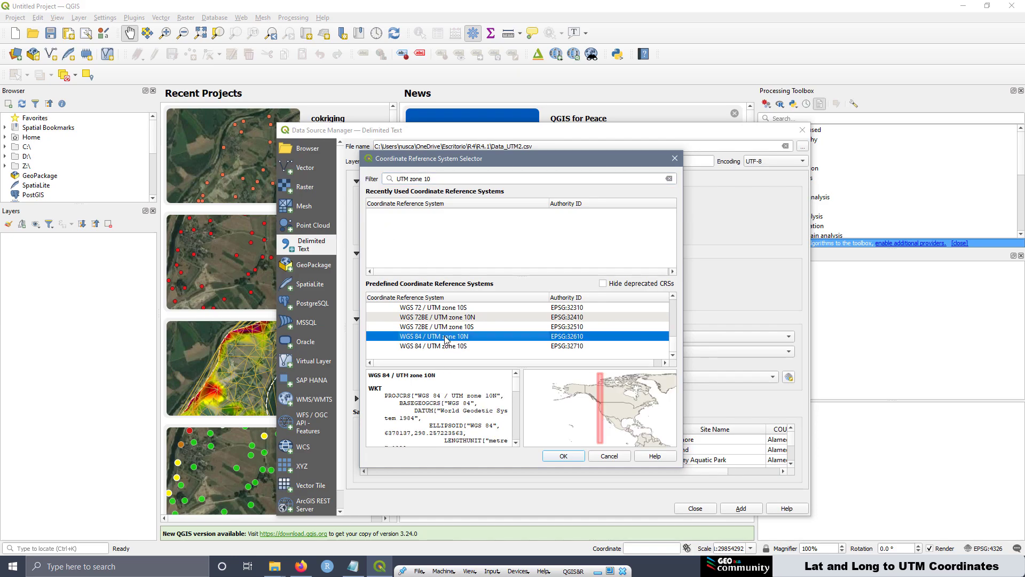
pyautogui.click(574, 458)
pyautogui.click(743, 508)
pyautogui.click(697, 509)
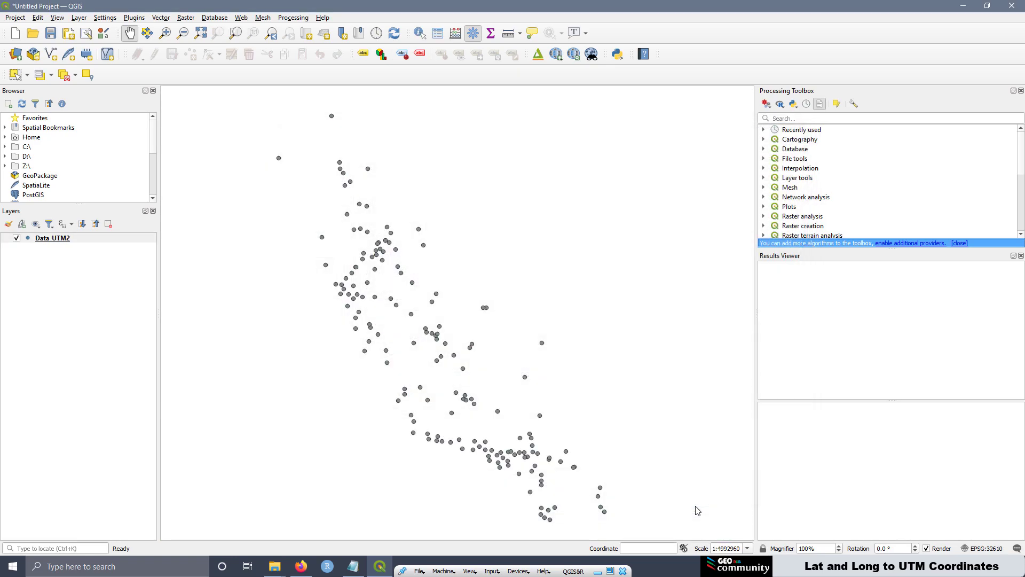
# Add the Google Satellite basemap from QuickMapServices to the project
pyautogui.click(241, 18)
pyautogui.moveTo(268, 54)
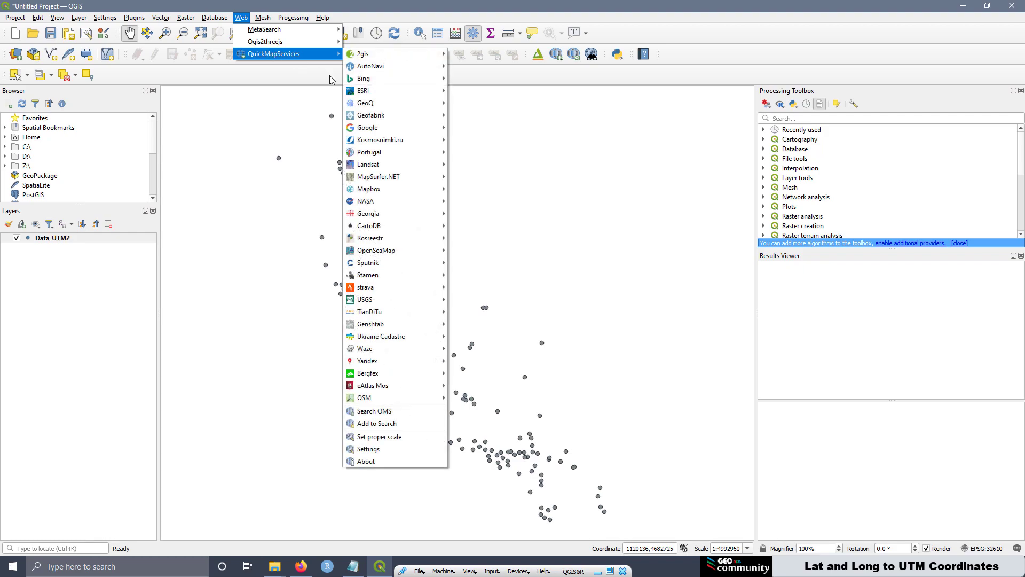
pyautogui.moveTo(374, 127)
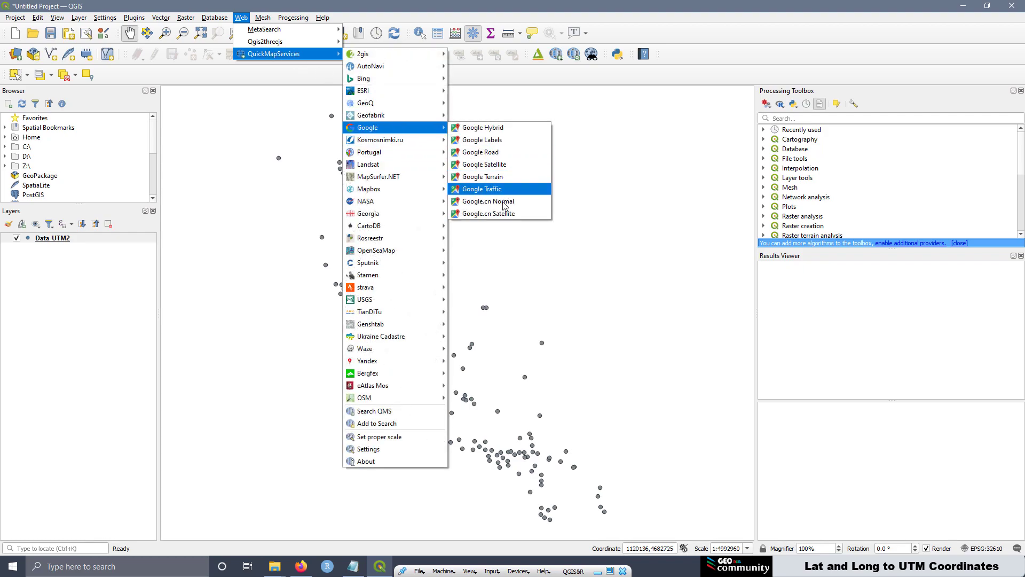
pyautogui.click(485, 165)
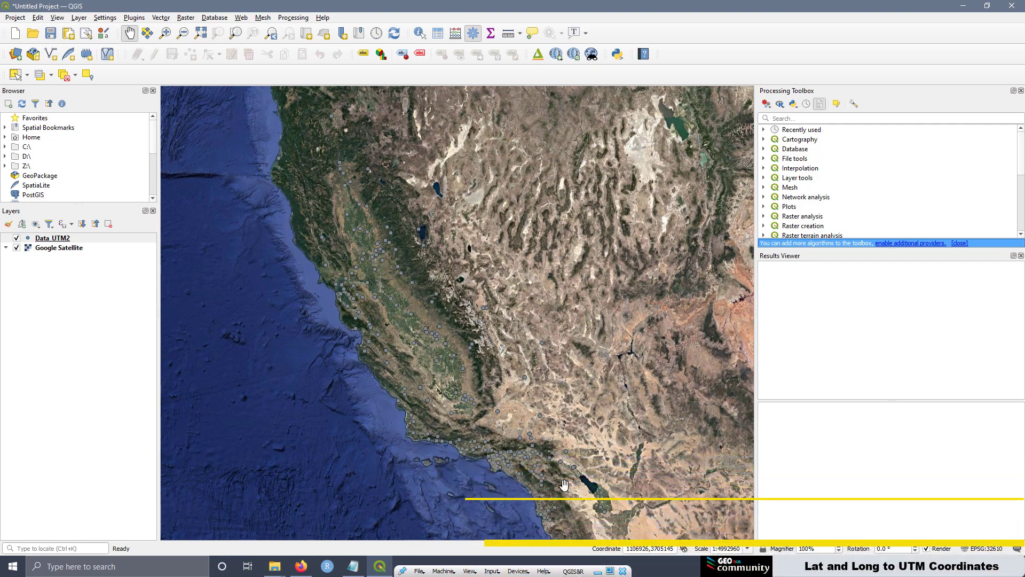
# Start exporting all features of the Data_UTM2 layer with ESRI Shapefile as the output format
pyautogui.rightClick(61, 242)
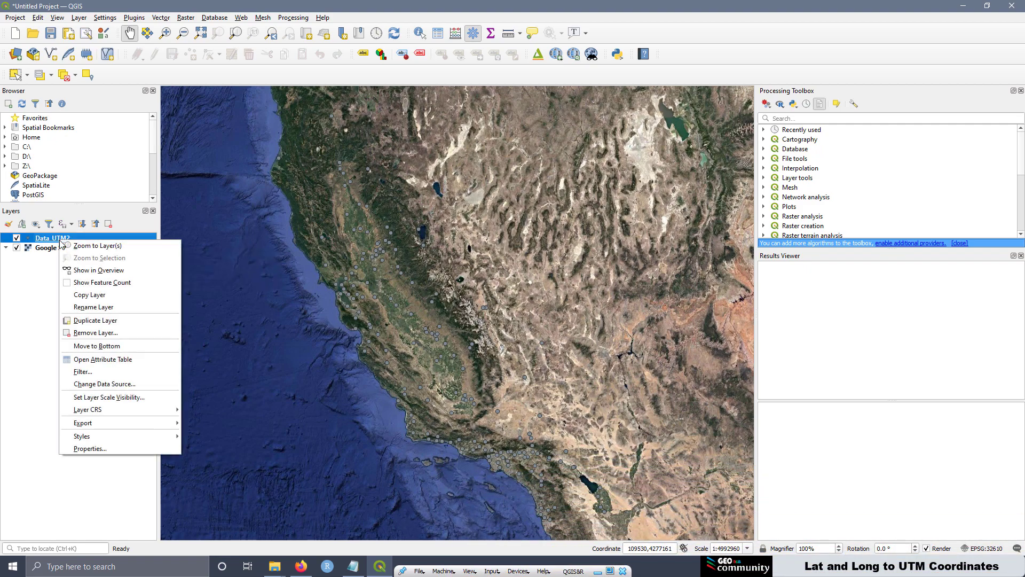
pyautogui.moveTo(135, 416)
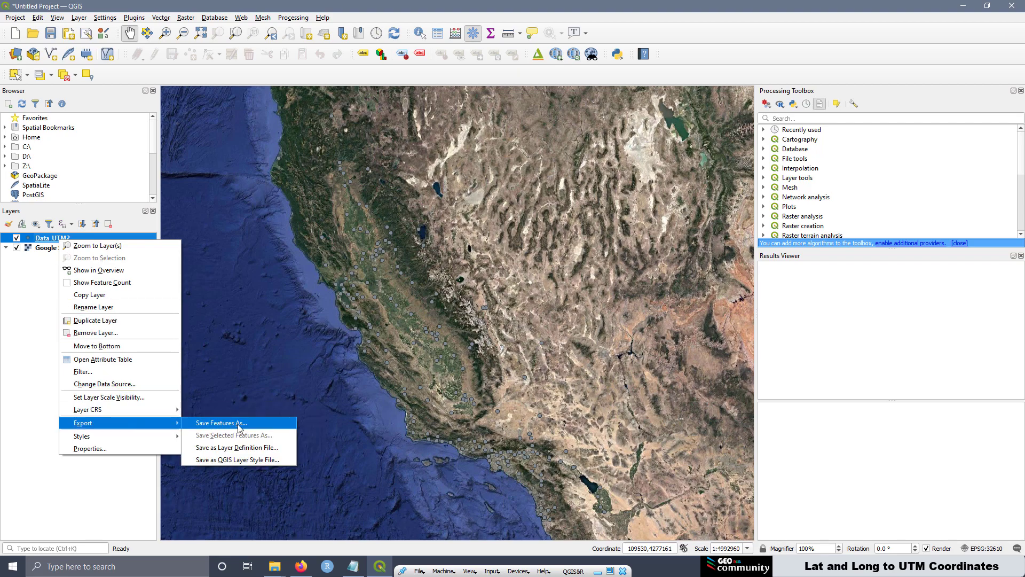
pyautogui.click(239, 424)
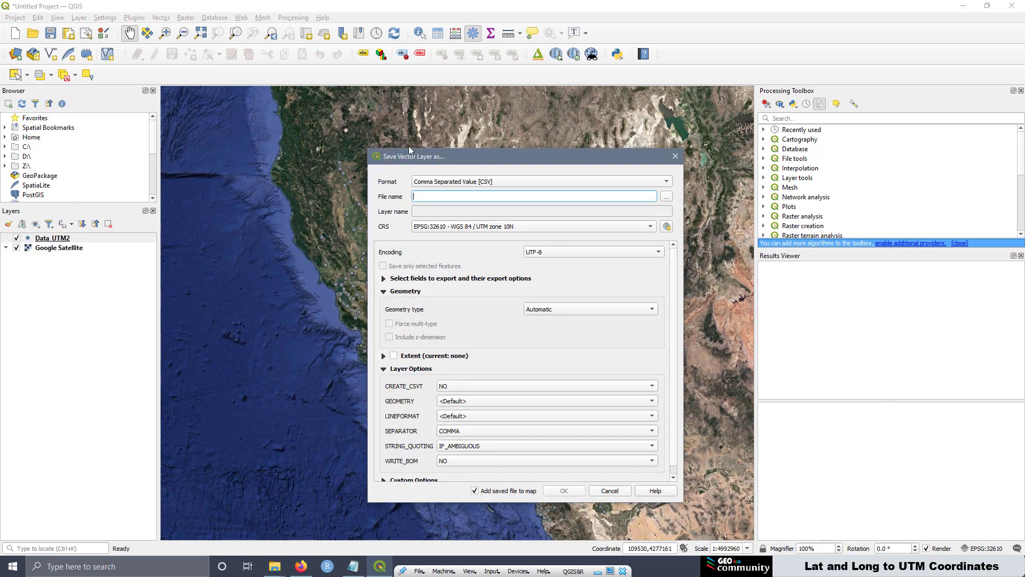
pyautogui.click(585, 182)
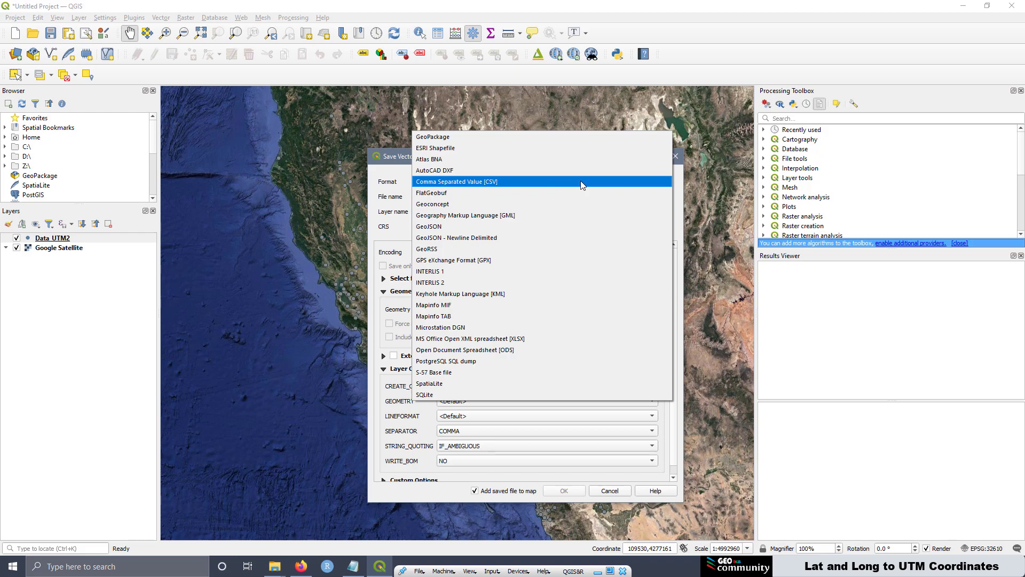
pyautogui.click(458, 149)
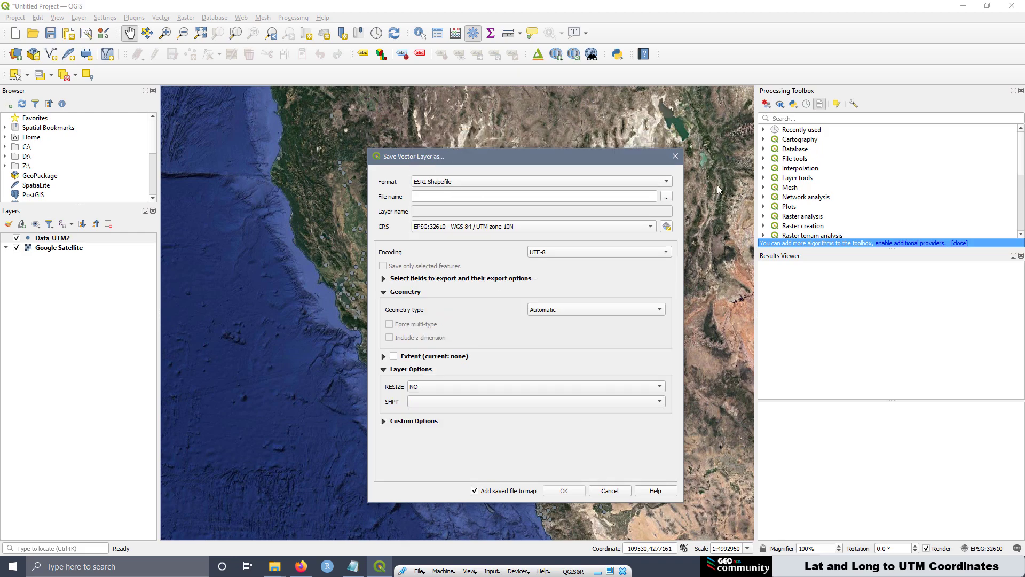
# Save the export as Dataset in the Shapefiles folder of R4.1 and add it to the map
pyautogui.click(667, 197)
pyautogui.doubleClick(489, 243)
pyautogui.click(451, 370)
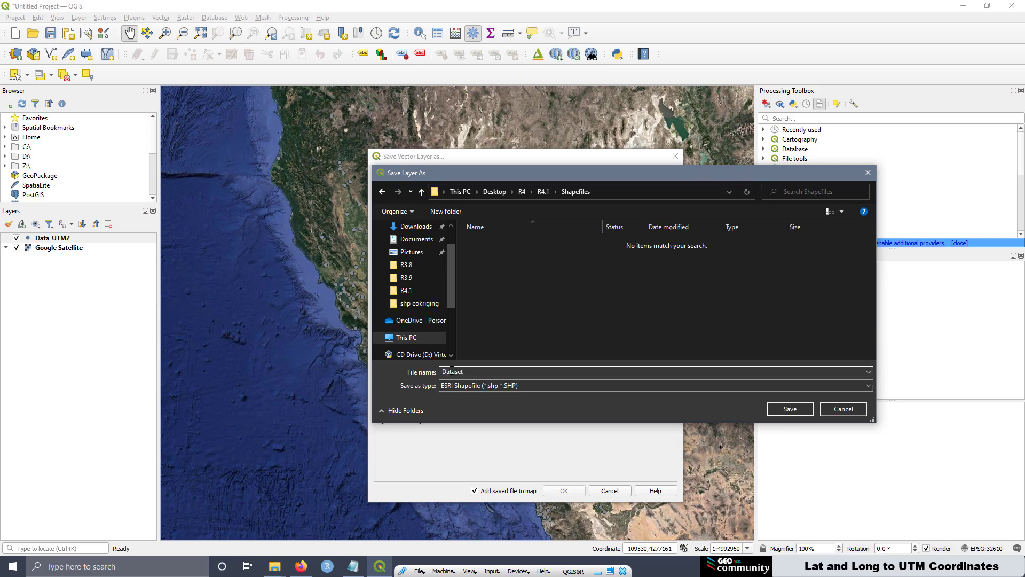
pyautogui.click(791, 410)
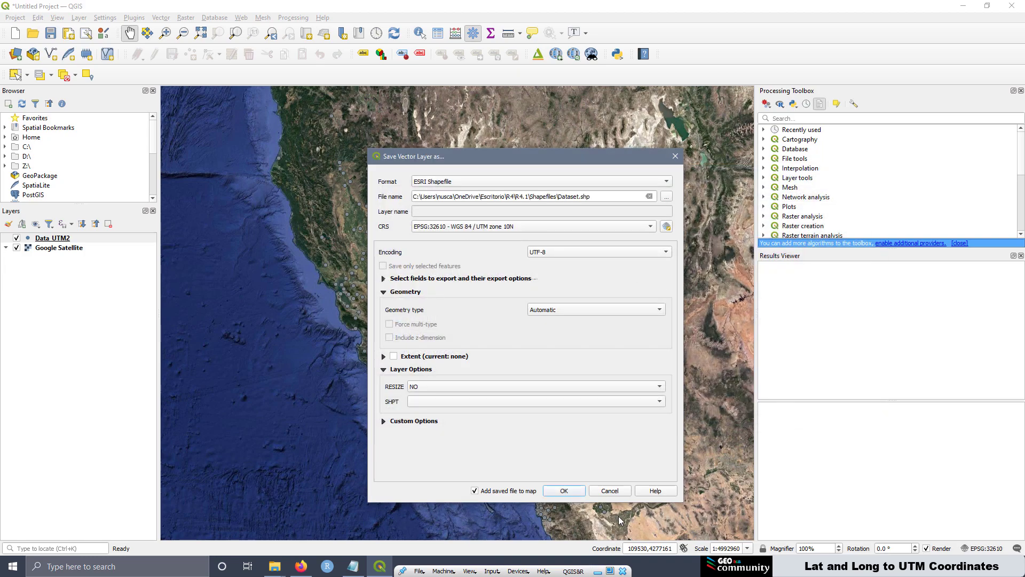
pyautogui.click(561, 494)
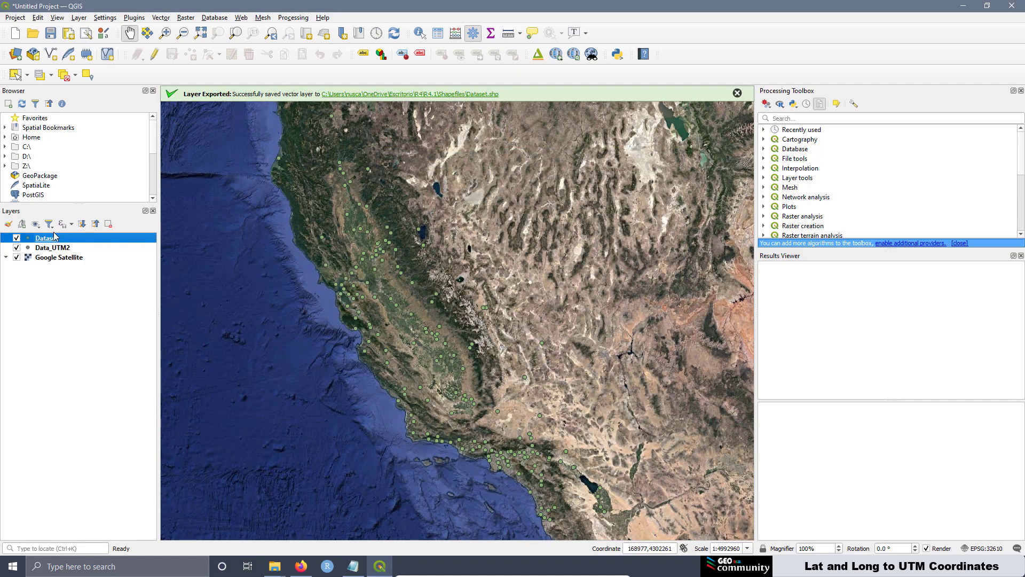
# Review the provider information of the Dataset layer, including its storage format and CRS, in its properties
pyautogui.rightClick(52, 239)
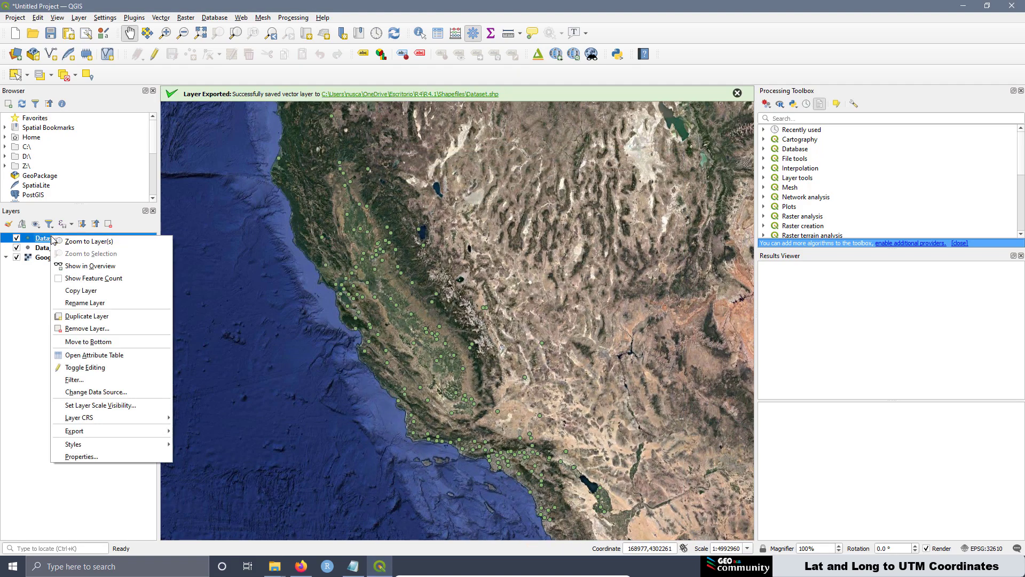
pyautogui.click(118, 457)
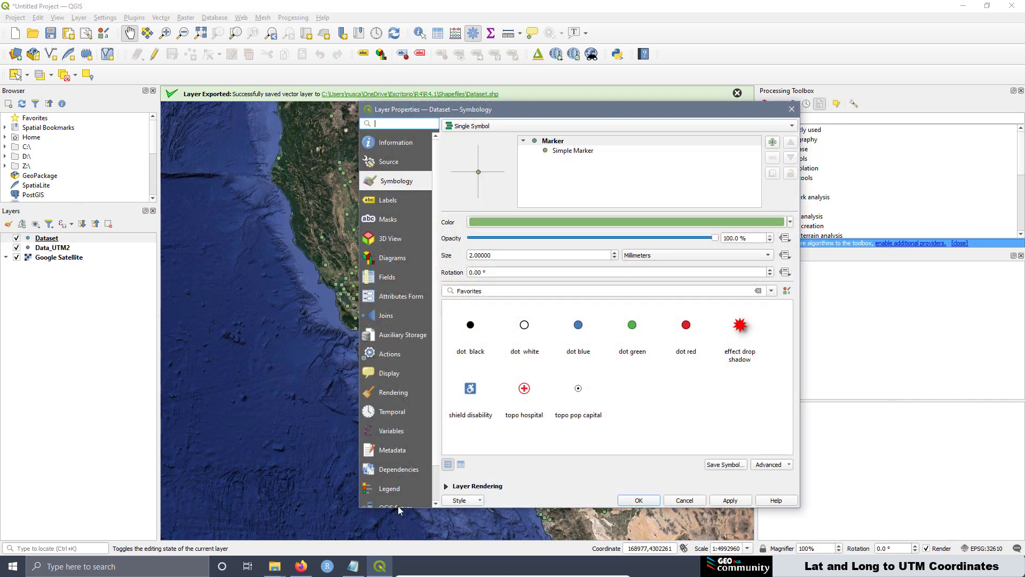
pyautogui.scroll(-1, 405, 393)
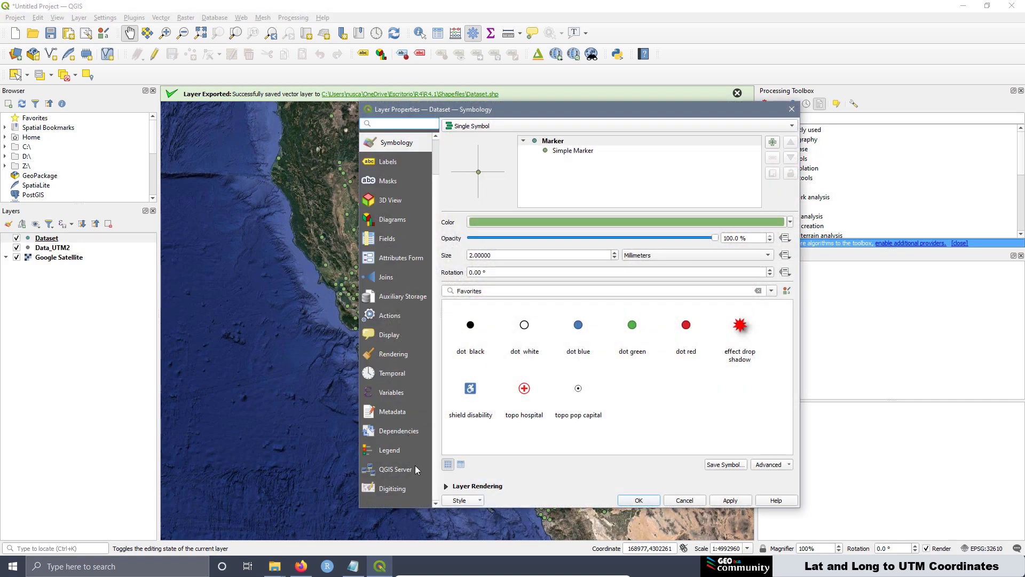
pyautogui.scroll(1, 405, 463)
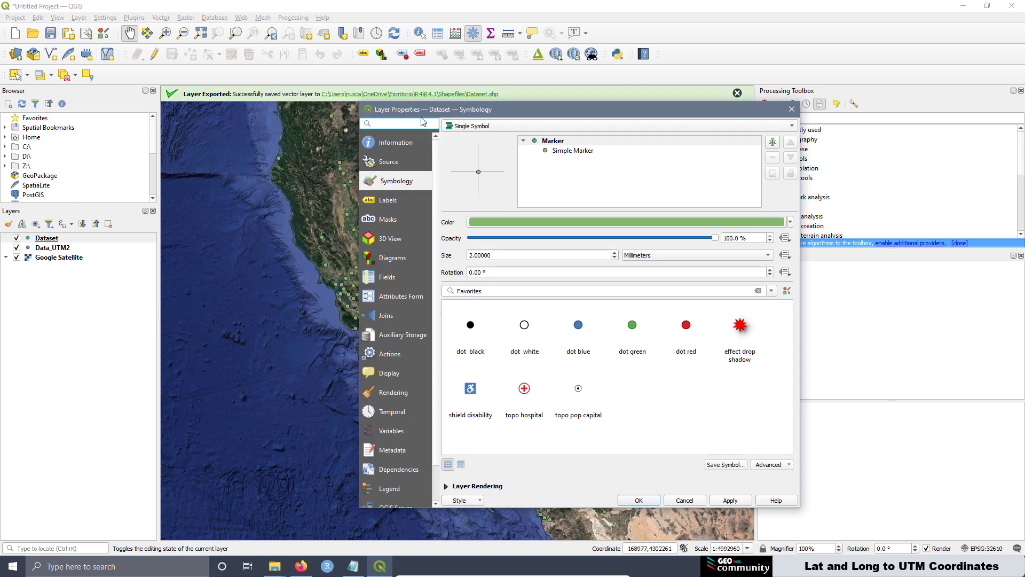
pyautogui.click(398, 145)
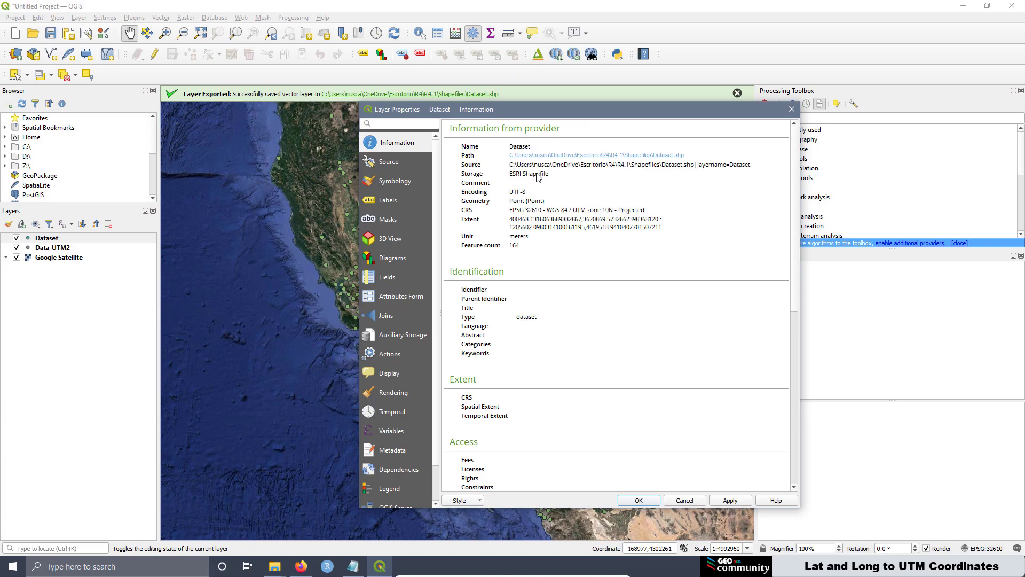
pyautogui.click(792, 109)
# Remove the original Data_UTM2 layer from the project
pyautogui.click(63, 248)
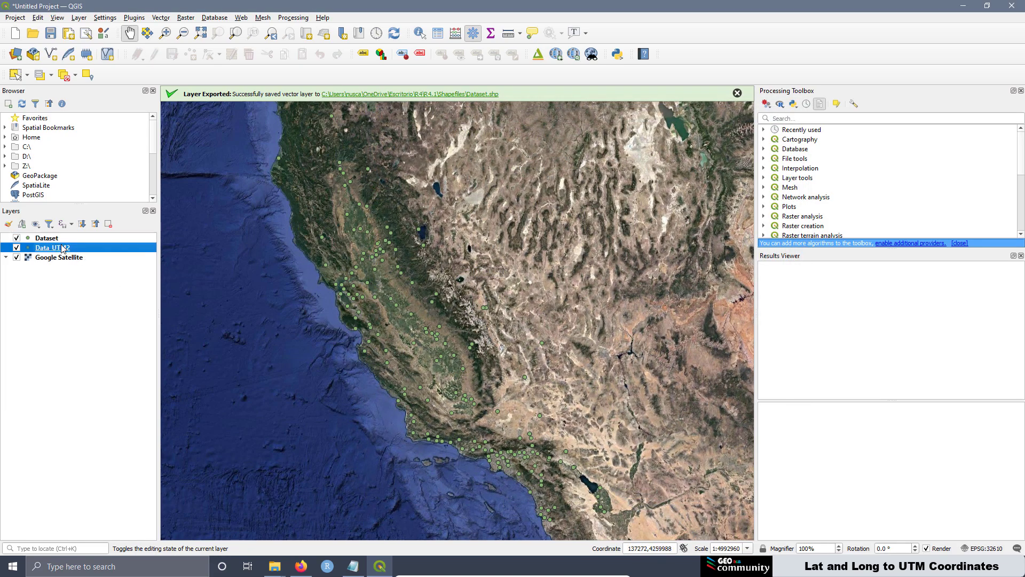
pyautogui.rightClick(67, 247)
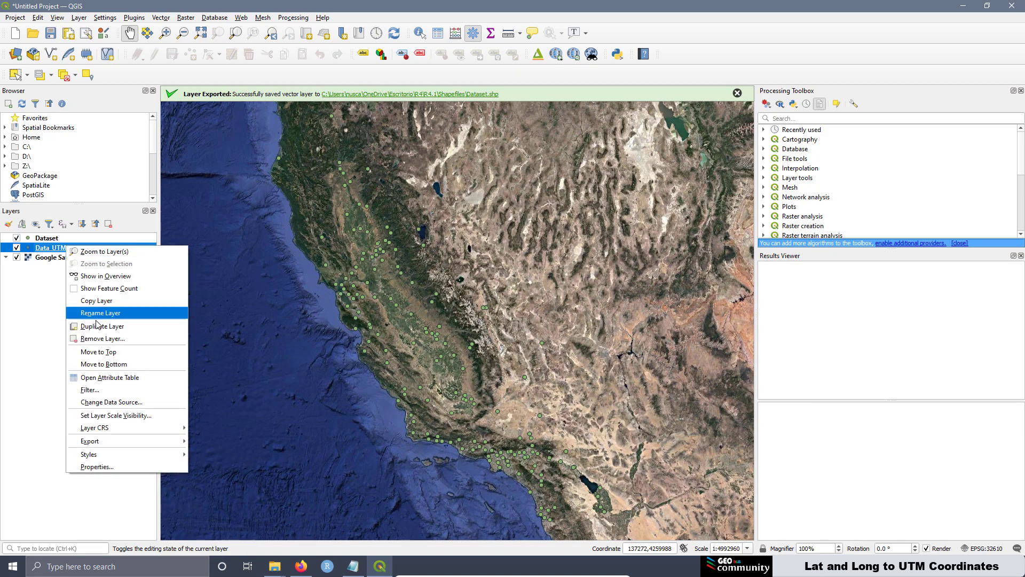
pyautogui.click(106, 339)
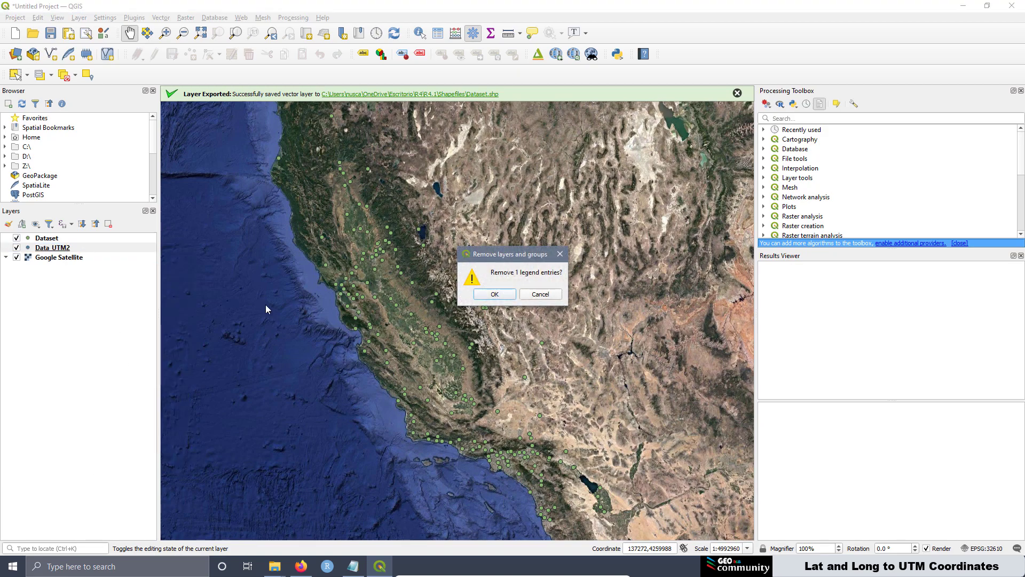
pyautogui.click(494, 294)
# Set the fill color of the Dataset layer's simple marker to yellow (#fffb00) and apply the symbology
pyautogui.click(49, 239)
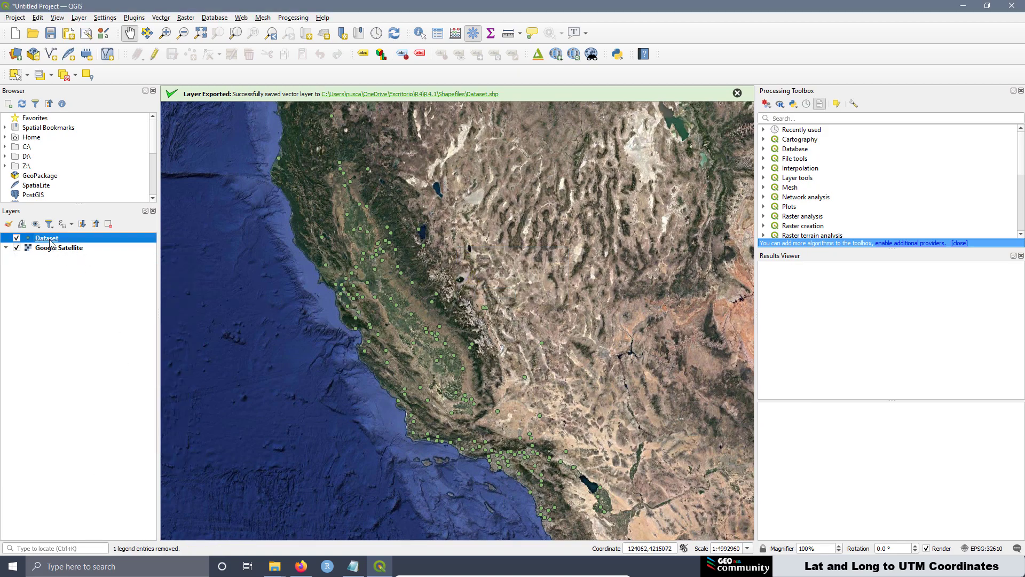
pyautogui.rightClick(49, 240)
pyautogui.click(104, 461)
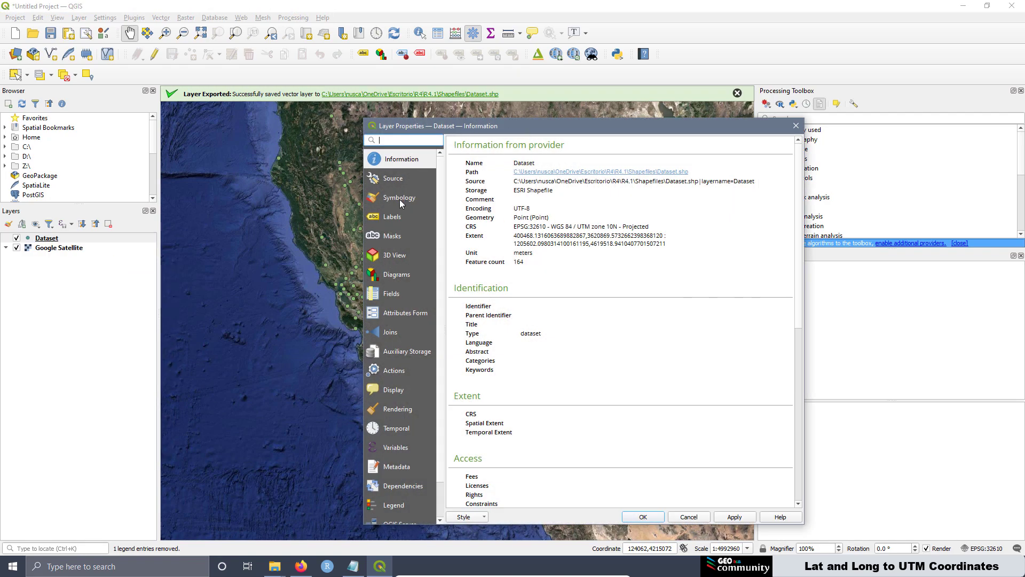
pyautogui.click(400, 201)
pyautogui.click(547, 167)
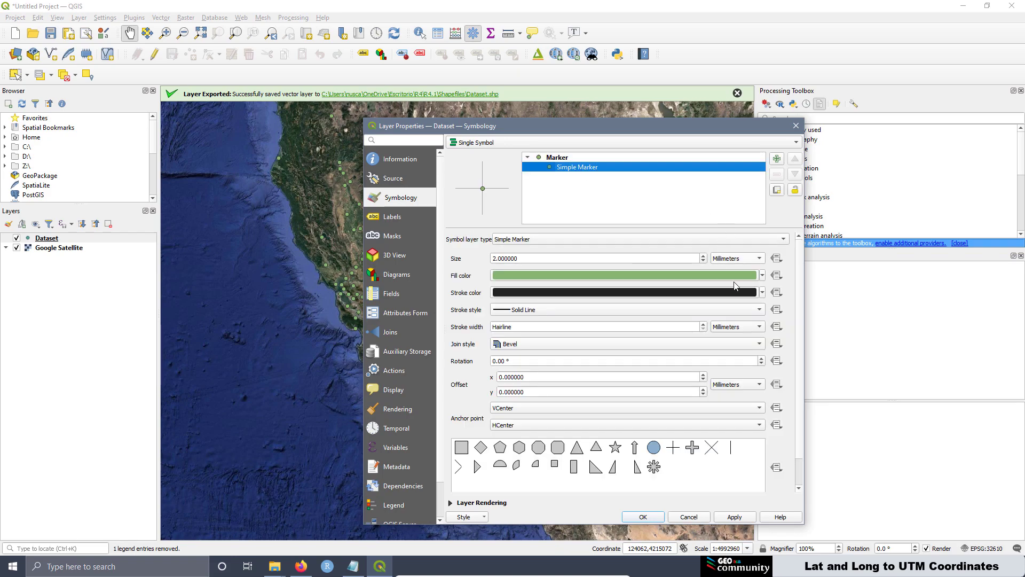
pyautogui.click(760, 279)
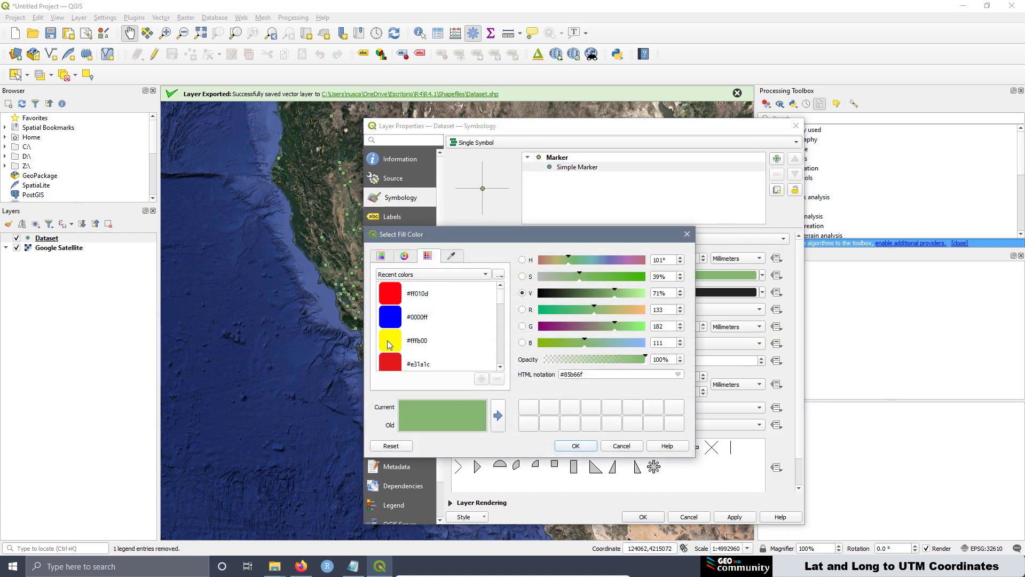
pyautogui.click(390, 344)
pyautogui.click(576, 446)
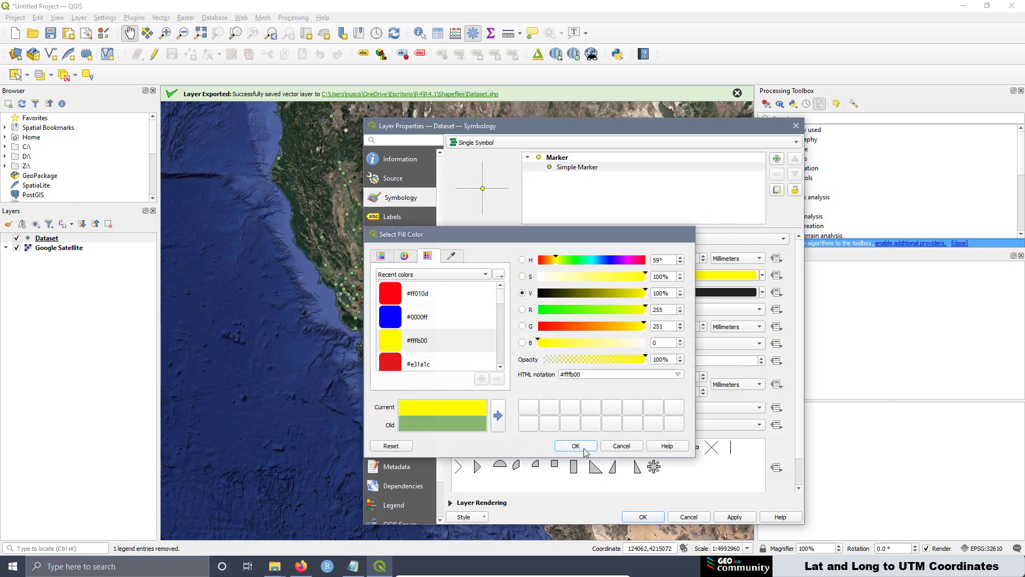
pyautogui.click(738, 518)
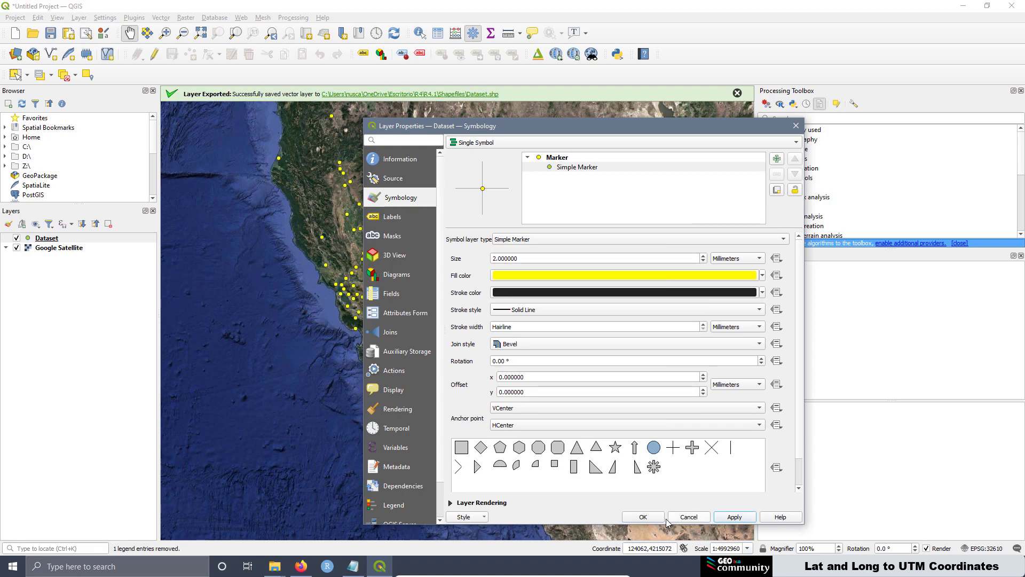
pyautogui.click(656, 517)
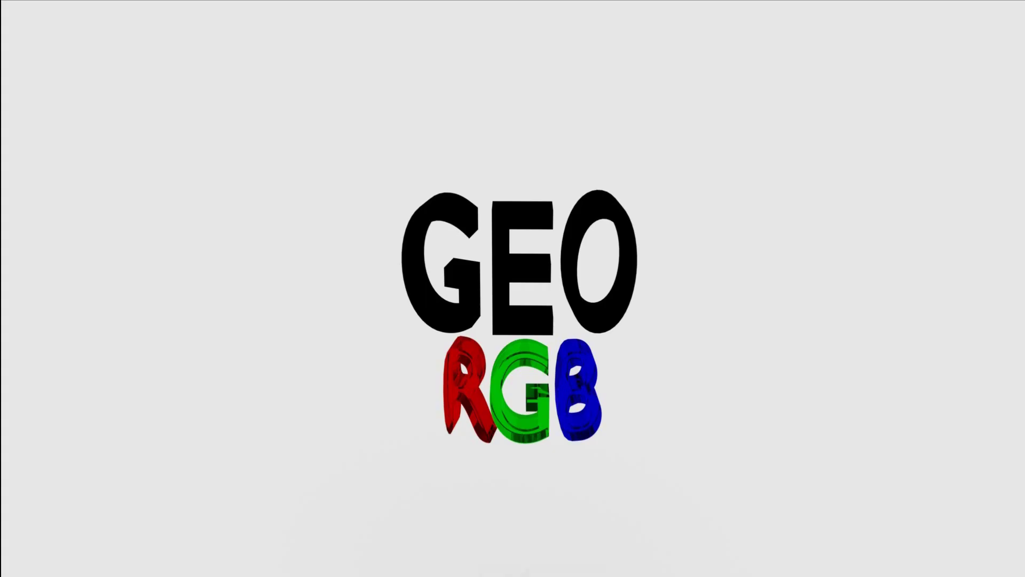